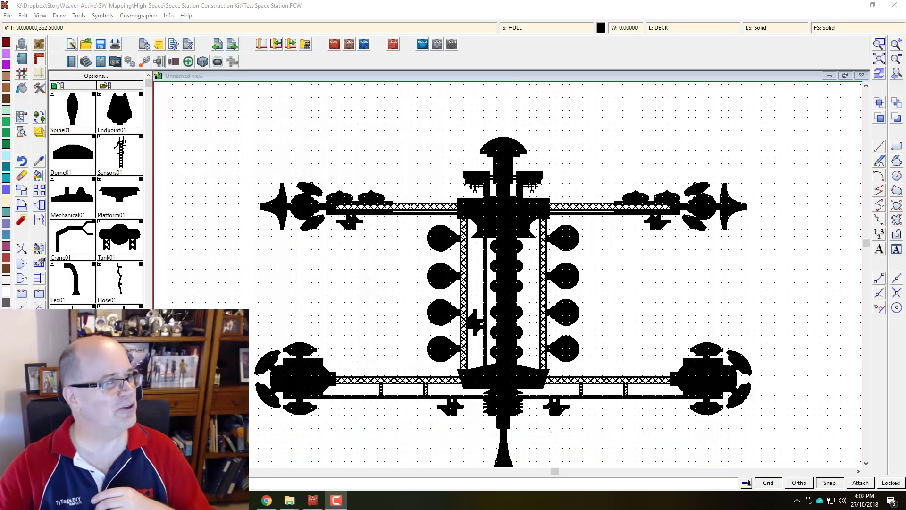
# - Switch to the Chrome browser to view the holy hand grenade image search results, and return to the station drawing
pyautogui.click(267, 500)
pyautogui.moveTo(561, 84); pyautogui.dragTo(500, 19)
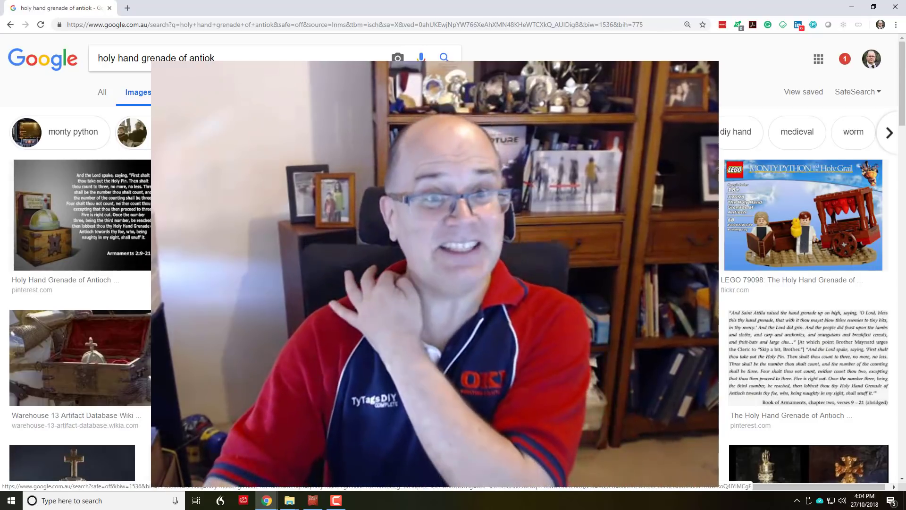
pyautogui.moveTo(779, 9); pyautogui.dragTo(0, 56)
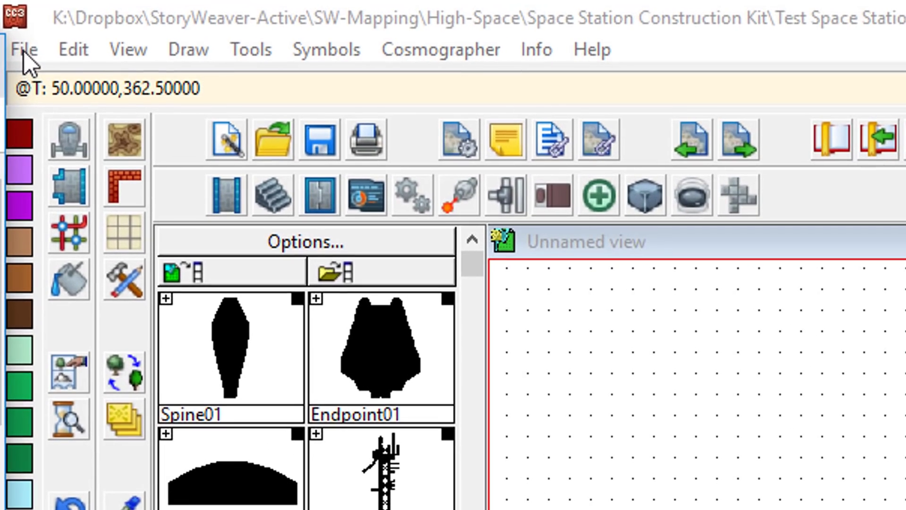
# - Save the drawing under the new file name Grace Temple in the Space Station Construction Kit folder
pyautogui.click(8, 16)
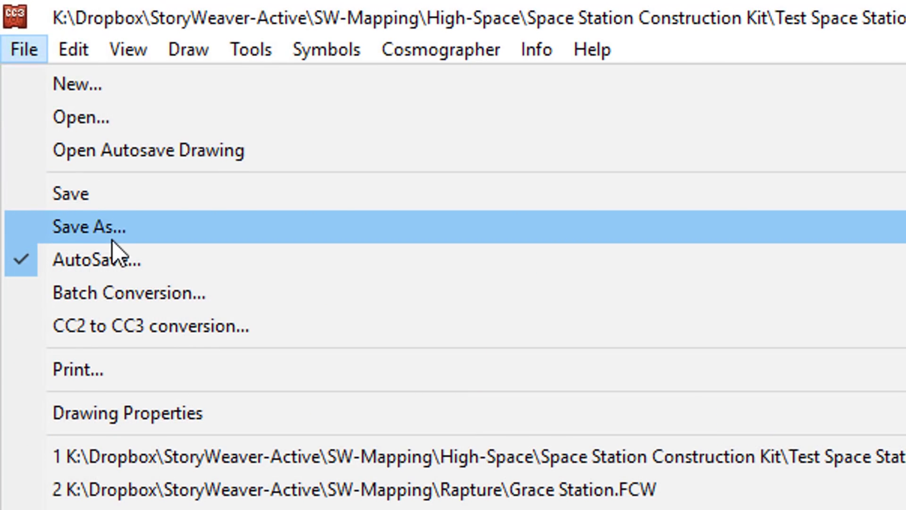
pyautogui.click(112, 239)
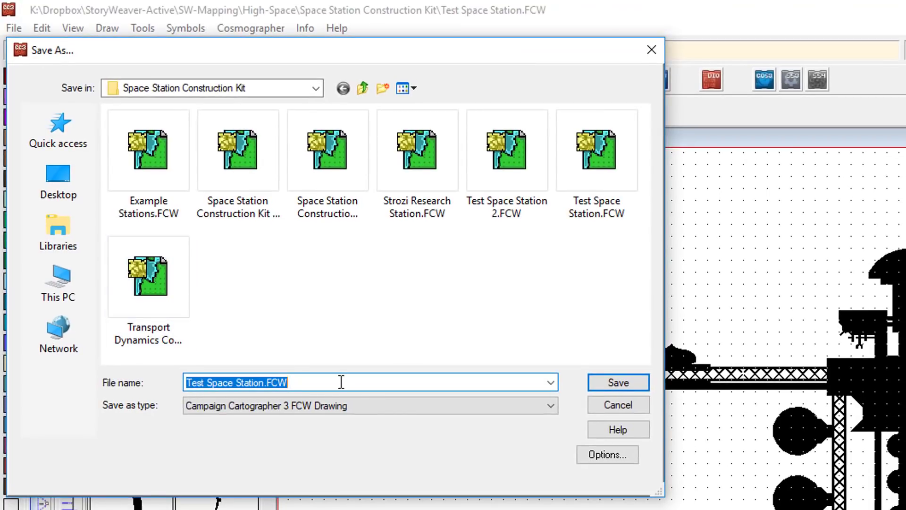
pyautogui.press('BackSpace')
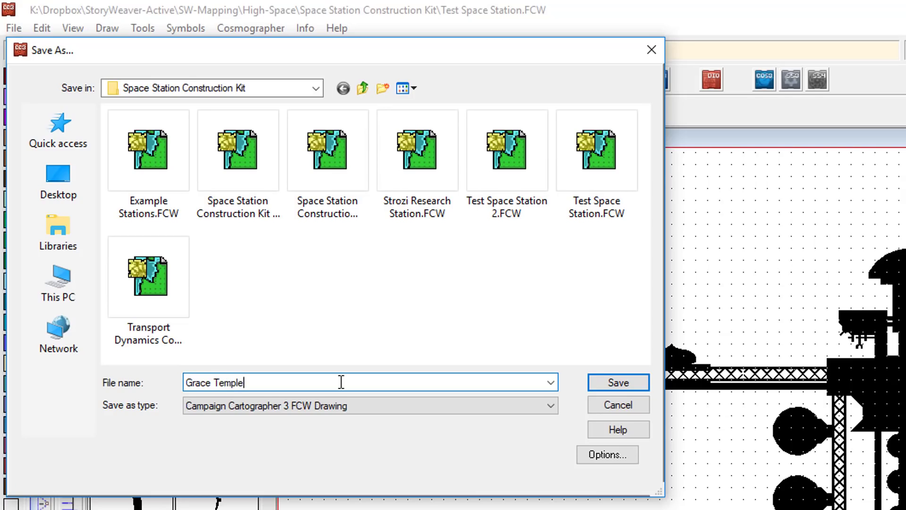
pyautogui.press('Return')
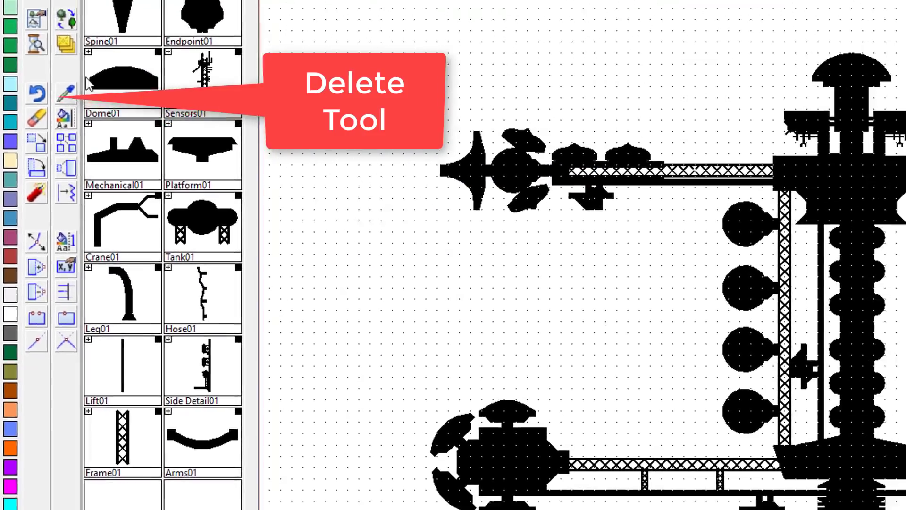
# - Erase the entire existing space station from the drawing with one selection window around all its parts
pyautogui.click(36, 118)
pyautogui.click(221, 103)
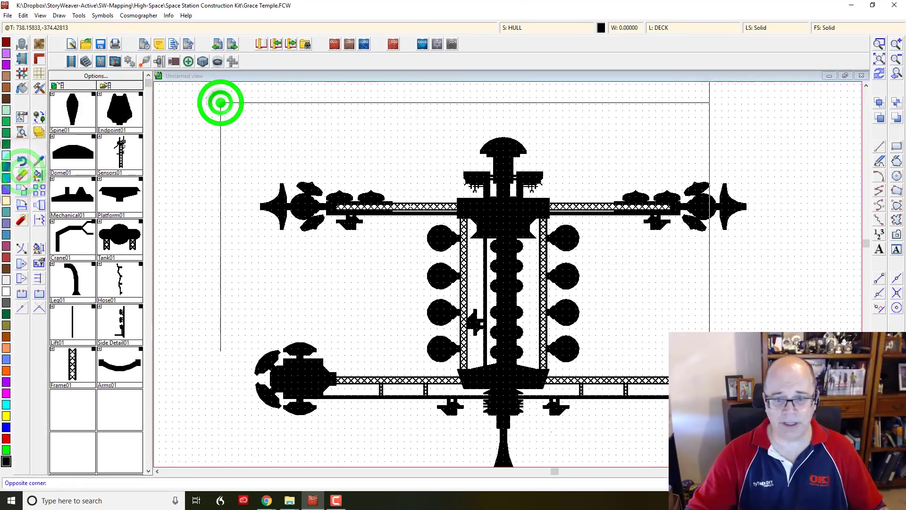
pyautogui.click(796, 456)
pyautogui.rightClick(590, 294)
pyautogui.click(592, 296)
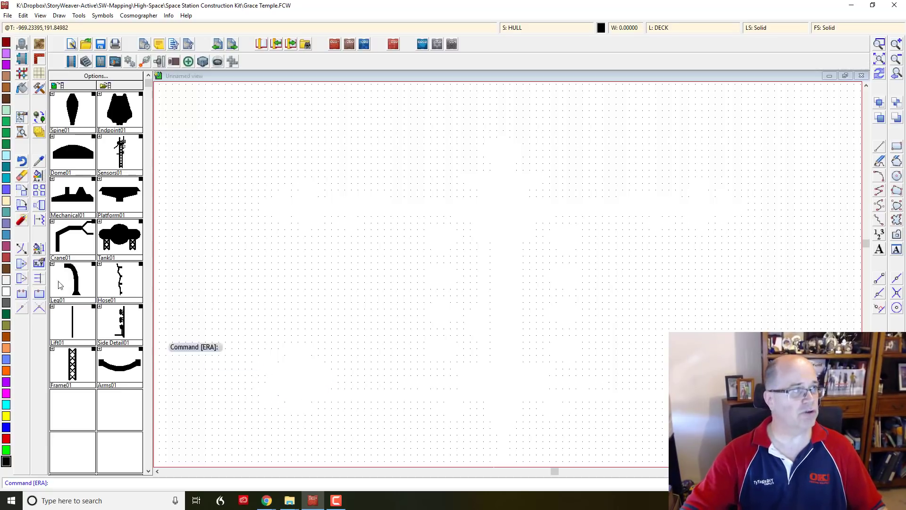
# - Switch to the browser to look at the holy hand grenade reference images, and return to the empty drawing
pyautogui.hotkey('alt', 'Tab')
pyautogui.moveTo(593, 12); pyautogui.dragTo(527, 18)
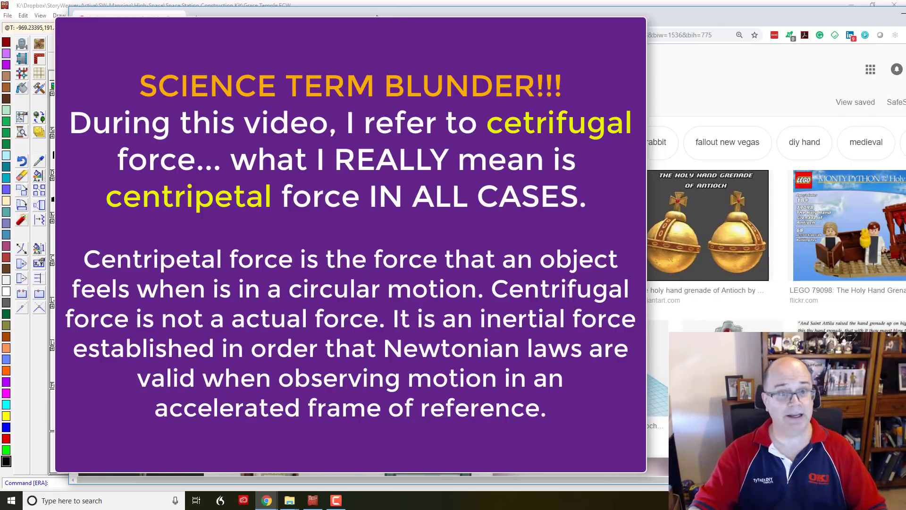
pyautogui.moveTo(377, 15); pyautogui.dragTo(0, 39)
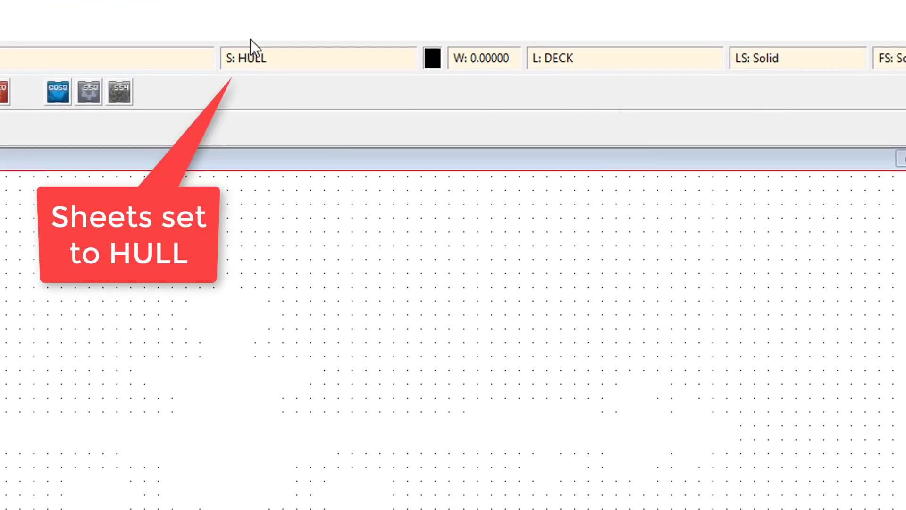
# - Make HULL the current layer
pyautogui.click(553, 57)
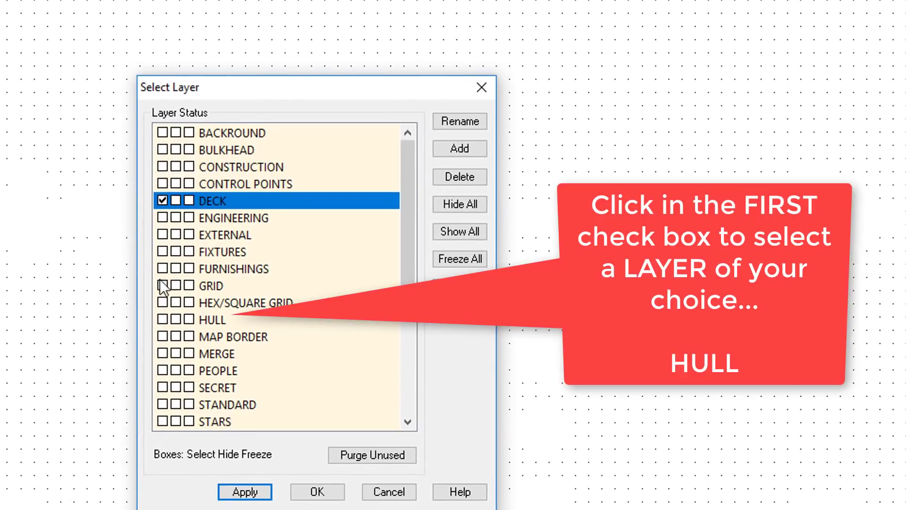
pyautogui.click(162, 320)
pyautogui.click(317, 491)
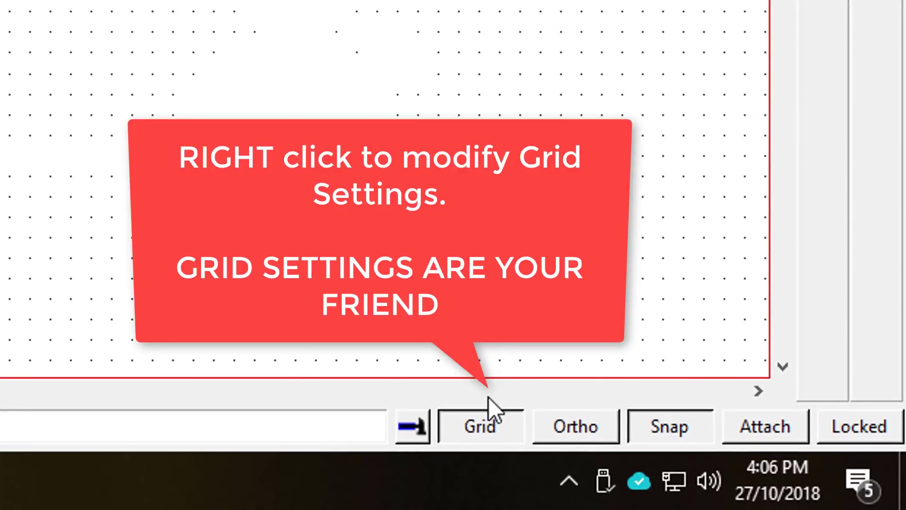
# - Edit the 10m, 2 snap grid system and rename it 25m, 1 snap
pyautogui.rightClick(471, 429)
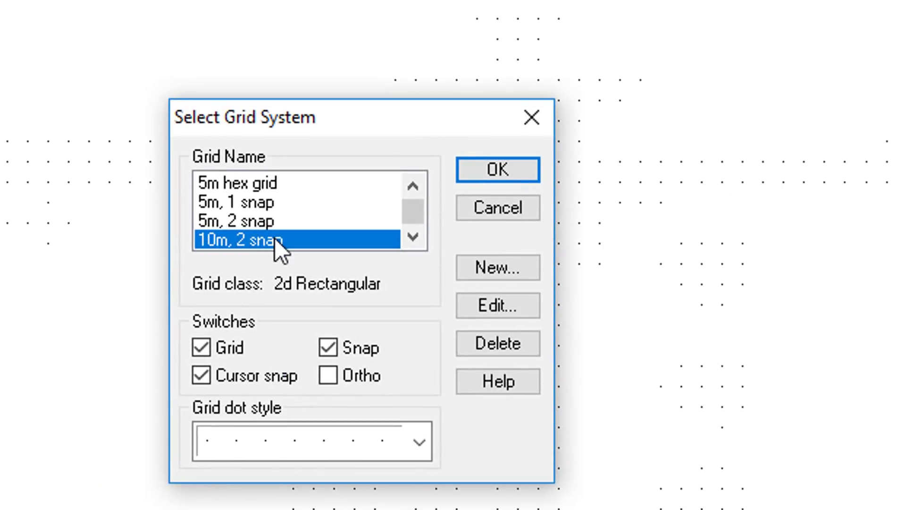
pyautogui.click(500, 304)
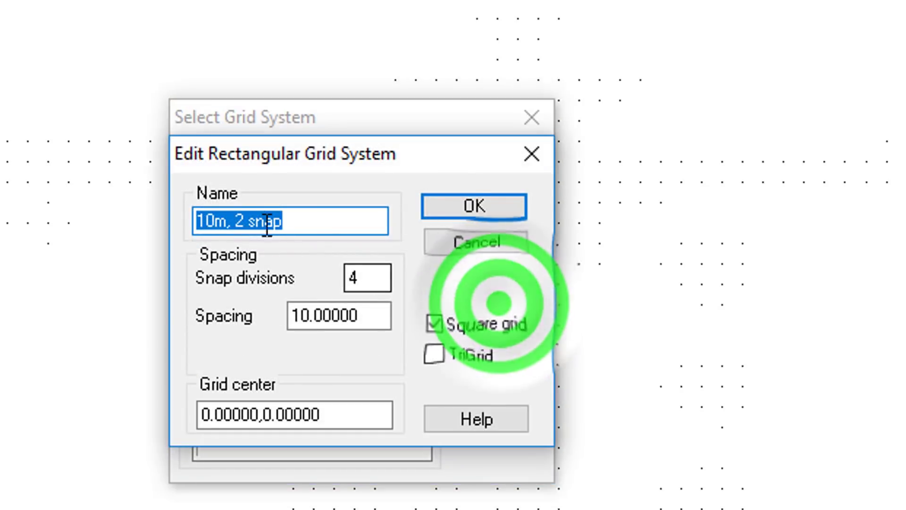
pyautogui.click(239, 219)
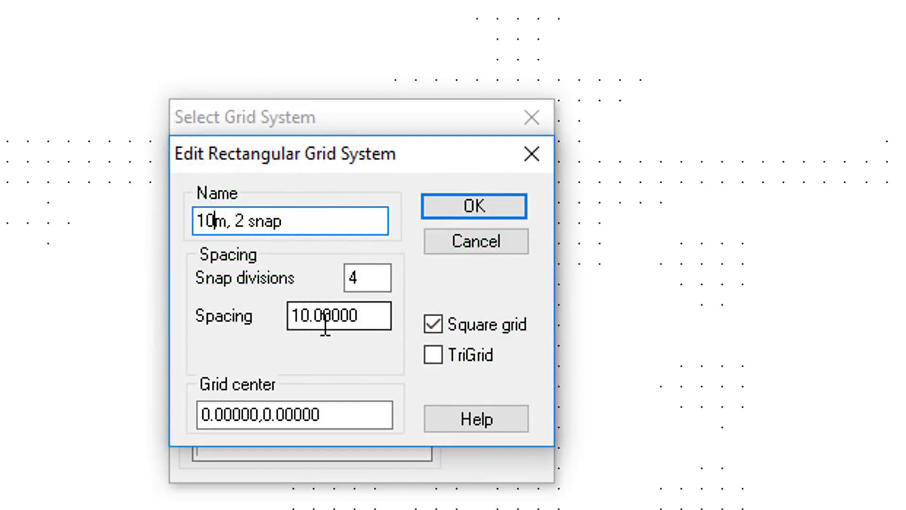
pyautogui.press('Delete')
pyautogui.write('5')
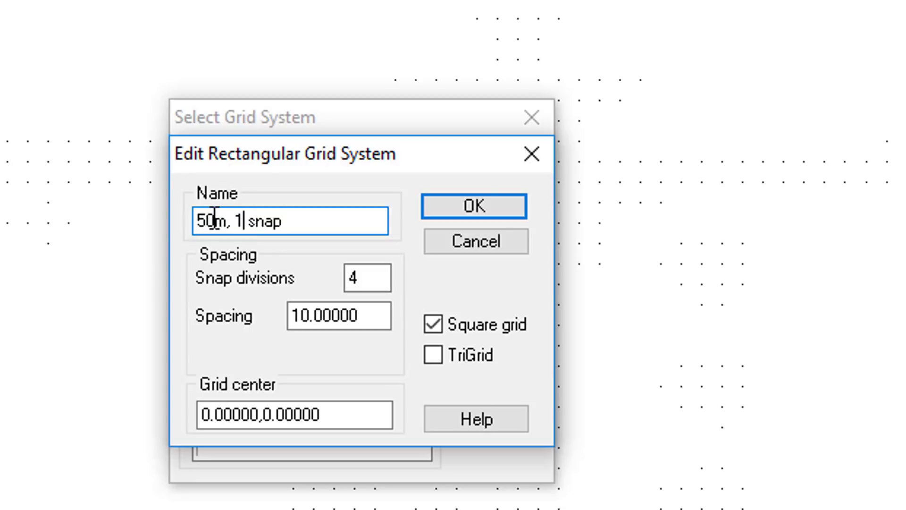
pyautogui.moveTo(215, 220); pyautogui.dragTo(156, 215)
pyautogui.write('25')
# - Set the grid's snap divisions to 1 and its spacing to 25, and apply the grid
pyautogui.doubleClick(373, 277)
pyautogui.write('1')
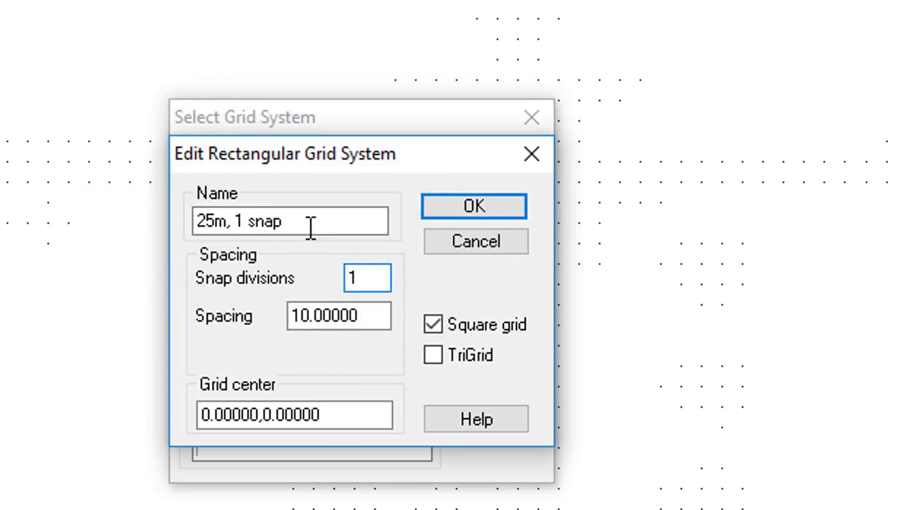
pyautogui.click(186, 225)
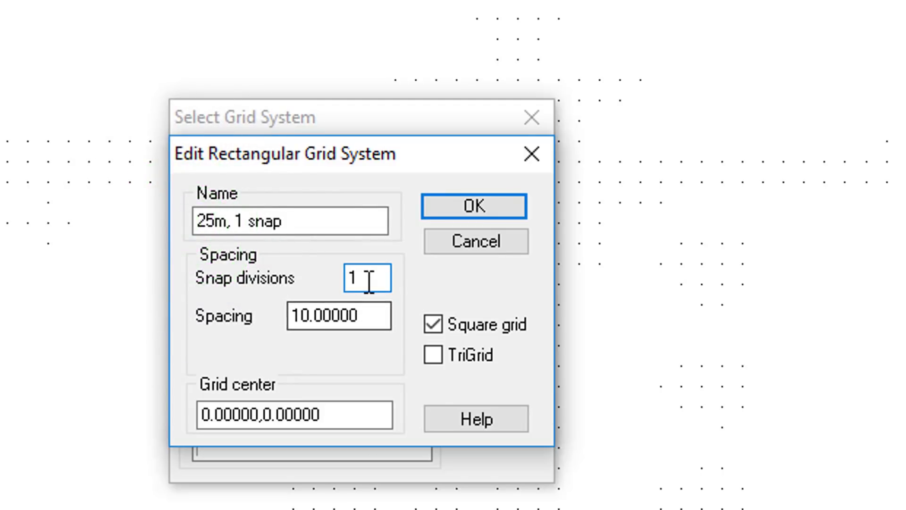
pyautogui.doubleClick(374, 313)
pyautogui.write('24')
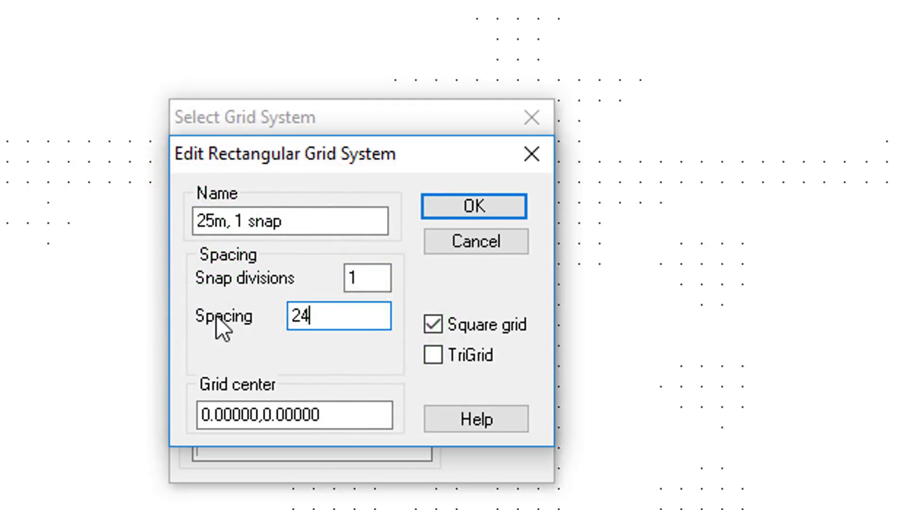
pyautogui.press('BackSpace')
pyautogui.write('5')
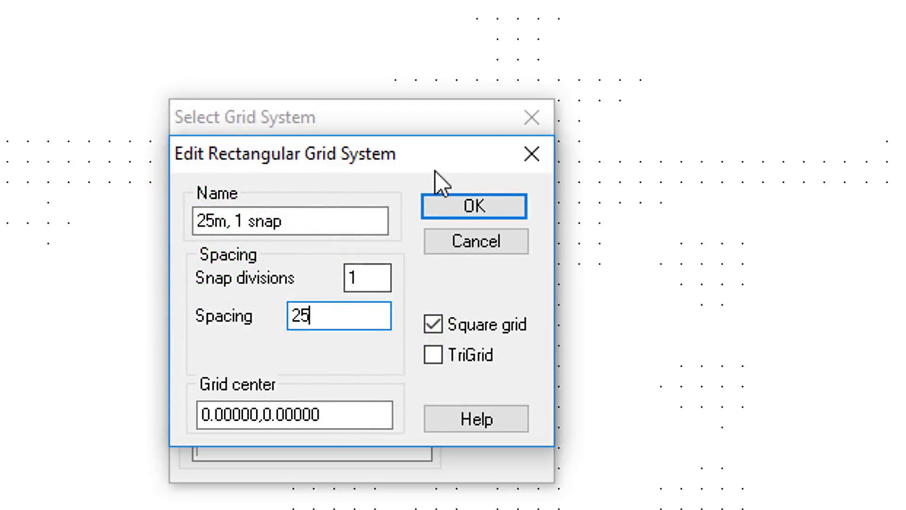
pyautogui.click(482, 206)
pyautogui.click(491, 177)
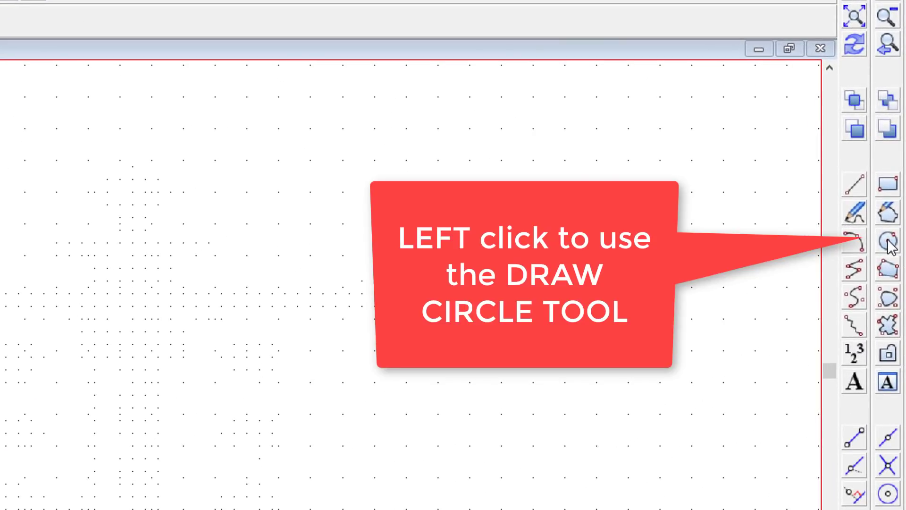
# - Draw a filled black circle with a radius of 75 on the HULL sheet, snapped to the grid
pyautogui.click(887, 242)
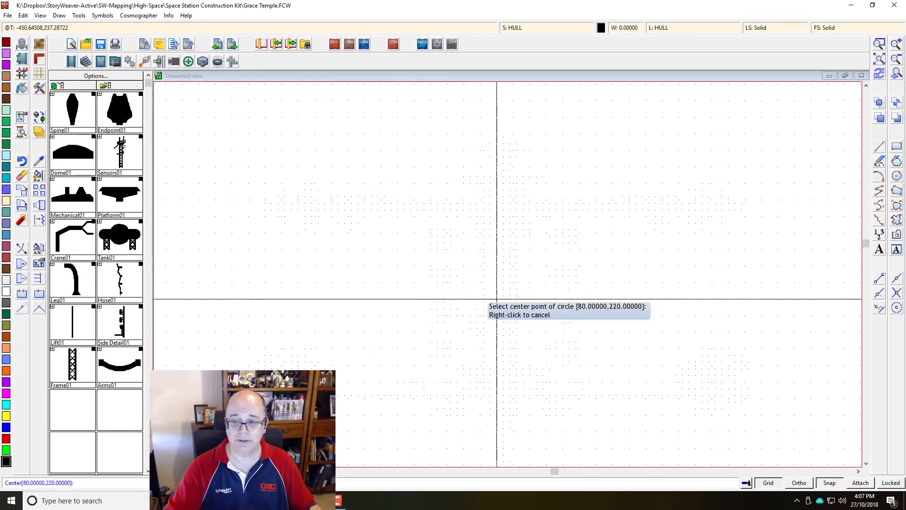
pyautogui.click(878, 73)
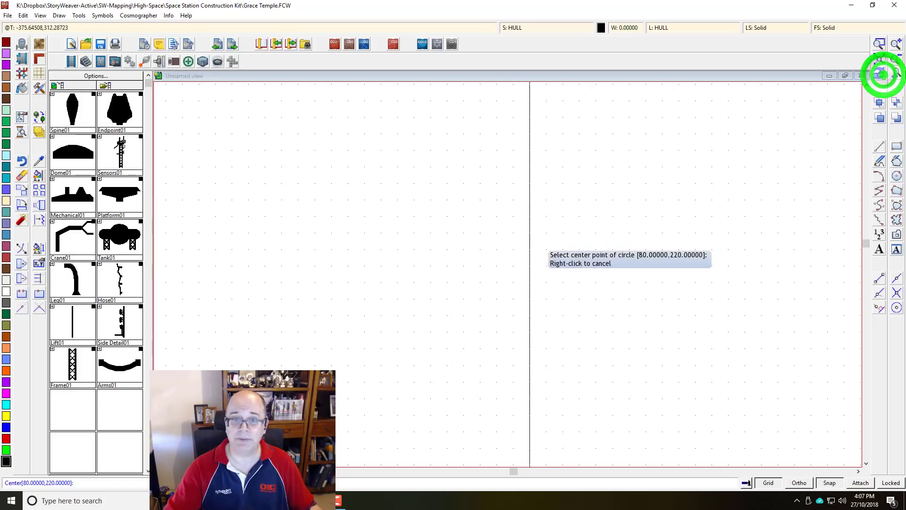
pyautogui.click(474, 233)
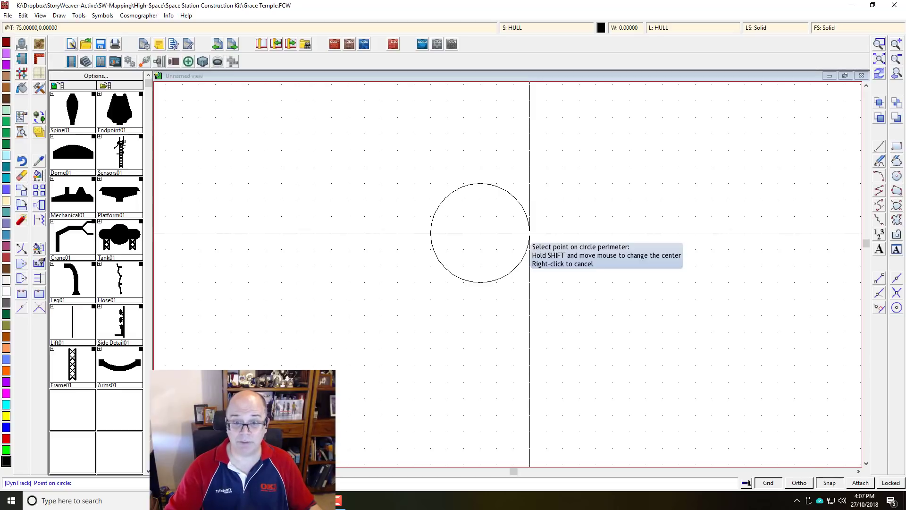
pyautogui.click(529, 233)
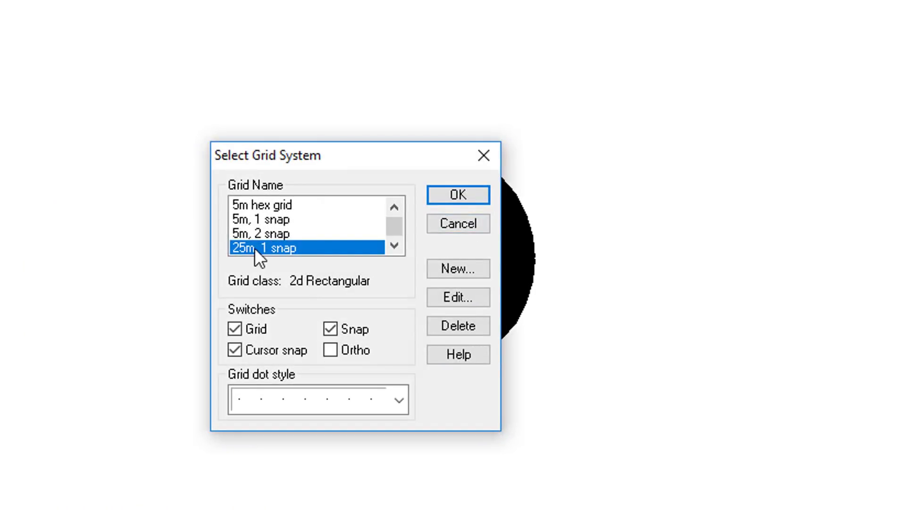
# - Rename the 25m, 1 snap grid as 10m, 1 snap, set its spacing to 10, and apply it
pyautogui.click(457, 296)
pyautogui.click(238, 232)
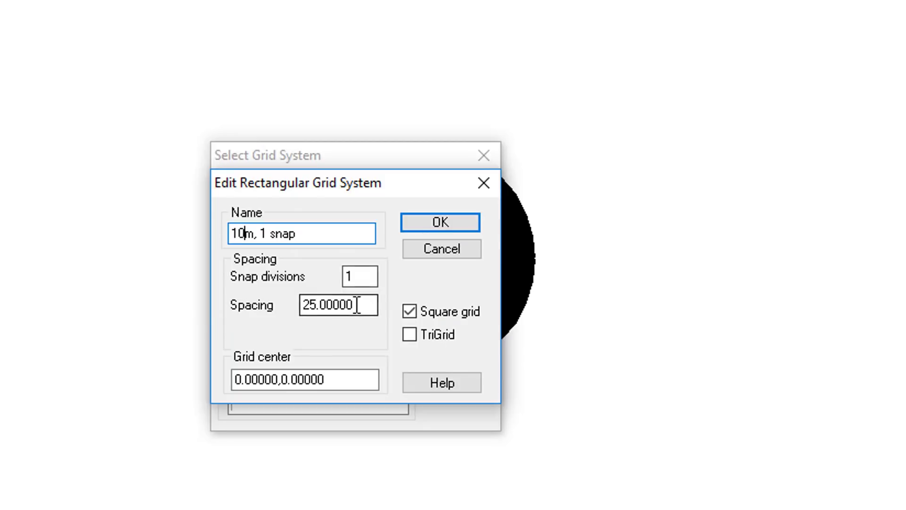
pyautogui.moveTo(361, 304); pyautogui.dragTo(244, 302)
pyautogui.write('0')
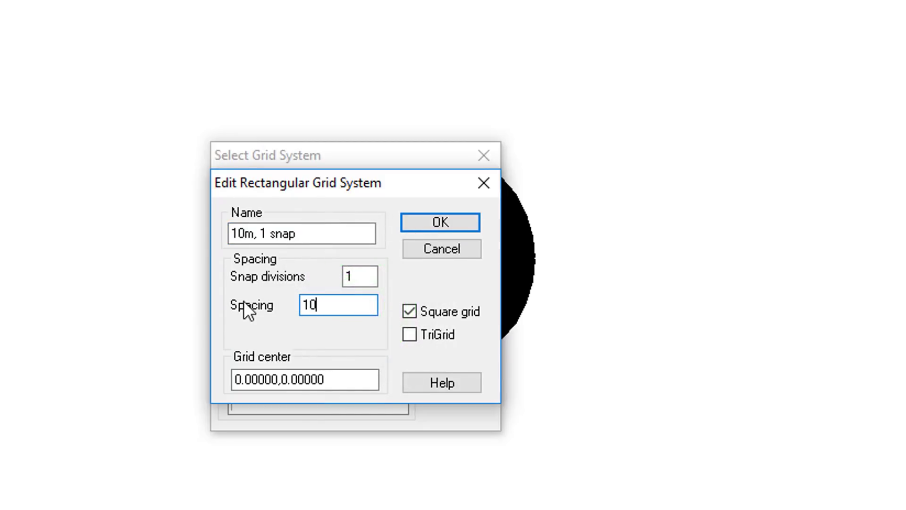
pyautogui.click(464, 222)
pyautogui.click(450, 194)
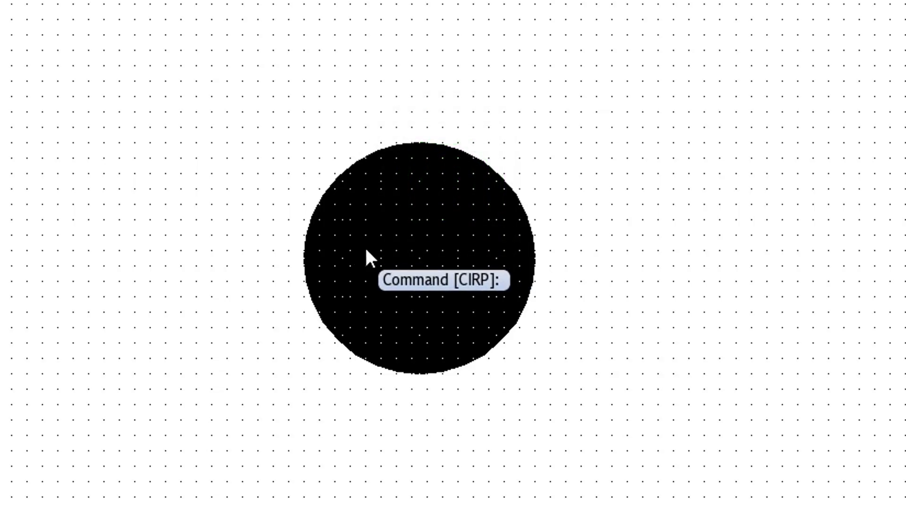
# - Try to move the circle from its centre so that it lines up with the 10 m grid points
pyautogui.click(879, 72)
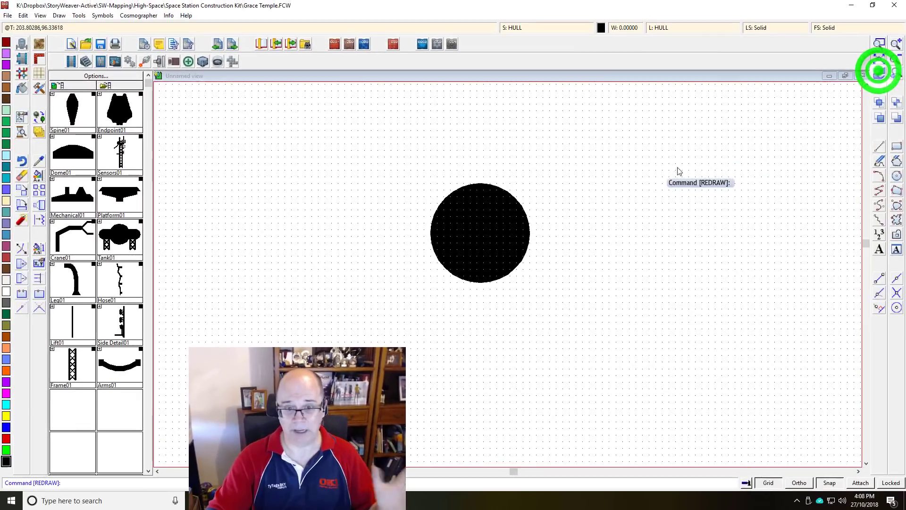
pyautogui.click(879, 59)
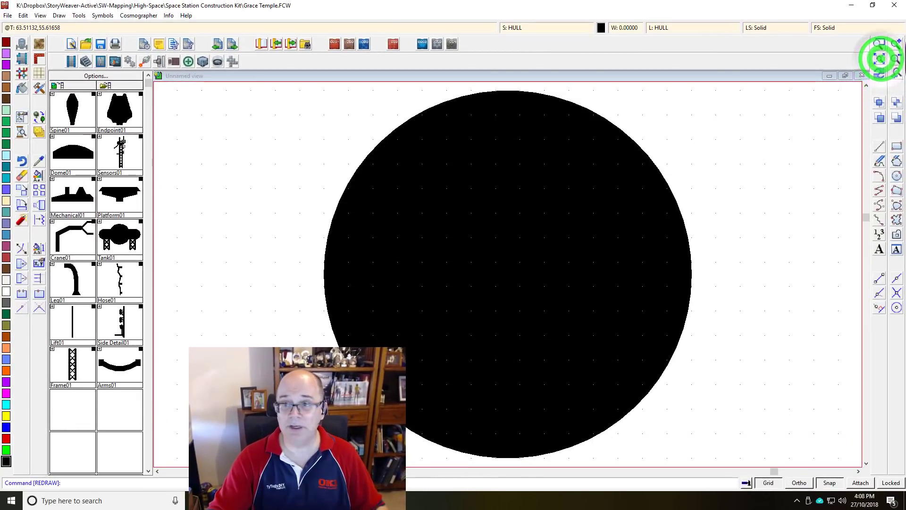
pyautogui.click(895, 59)
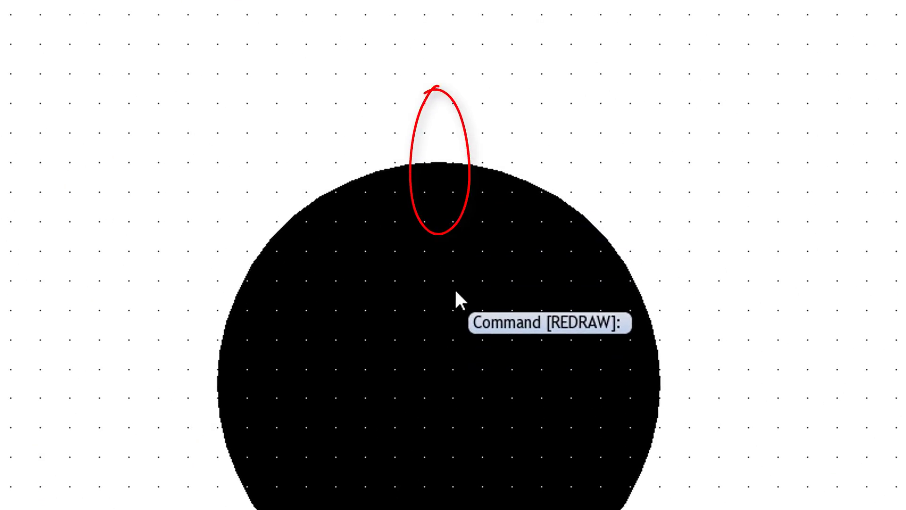
pyautogui.click(227, 336)
pyautogui.rightClick(227, 365)
pyautogui.click(228, 369)
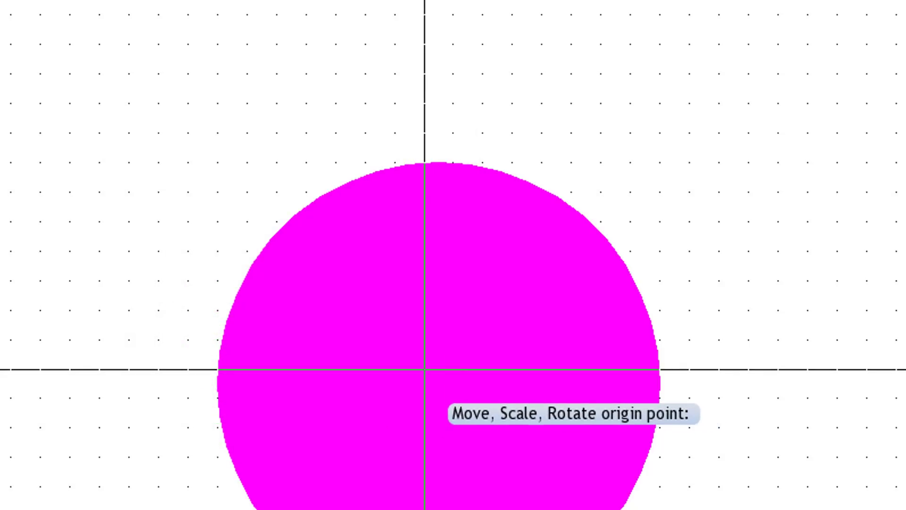
pyautogui.click(431, 379)
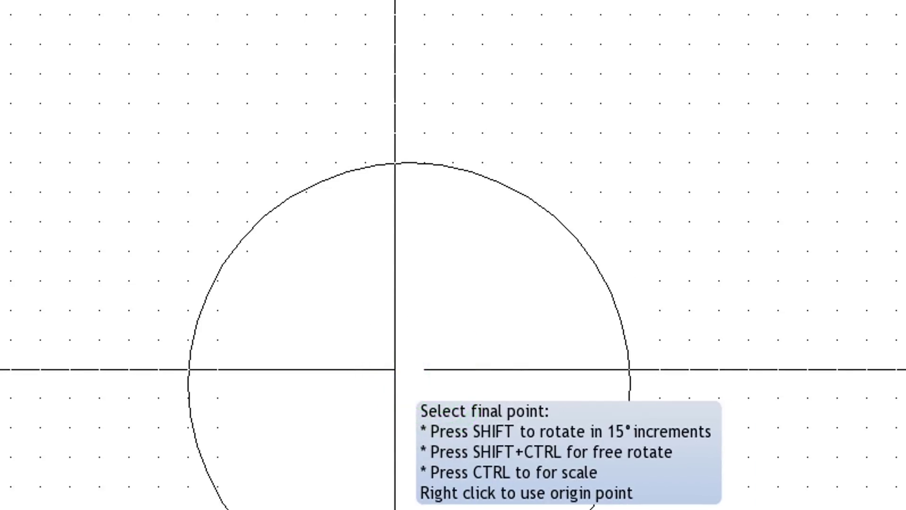
pyautogui.click(424, 399)
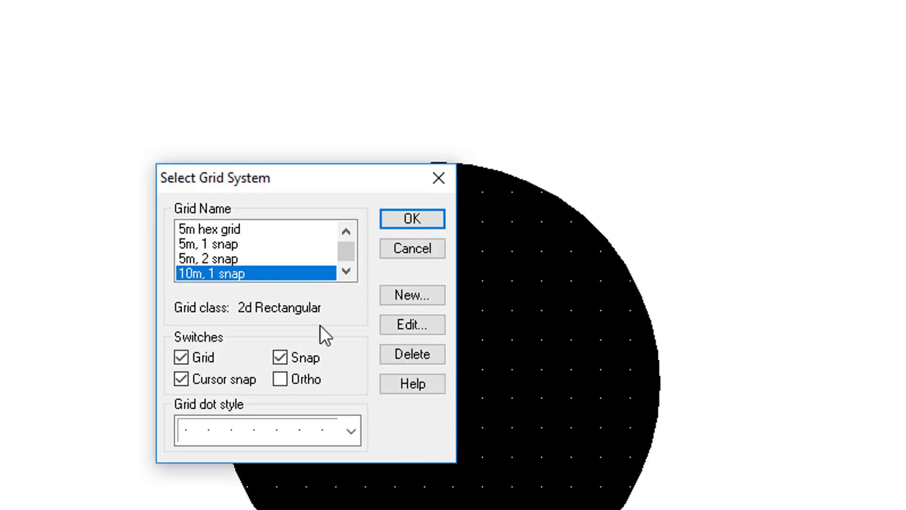
# - Set the 10m, 1 snap grid's snap divisions to 2 and apply the grid
pyautogui.click(406, 323)
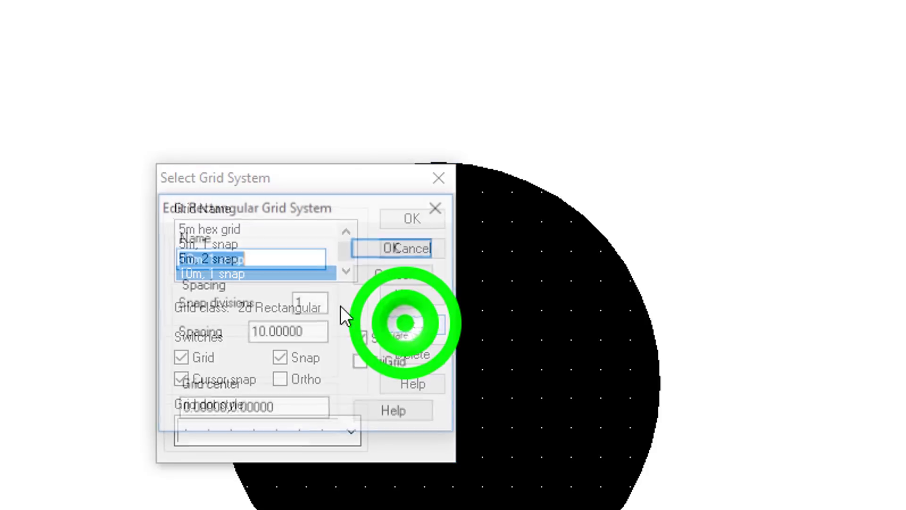
pyautogui.doubleClick(309, 302)
pyautogui.write('2')
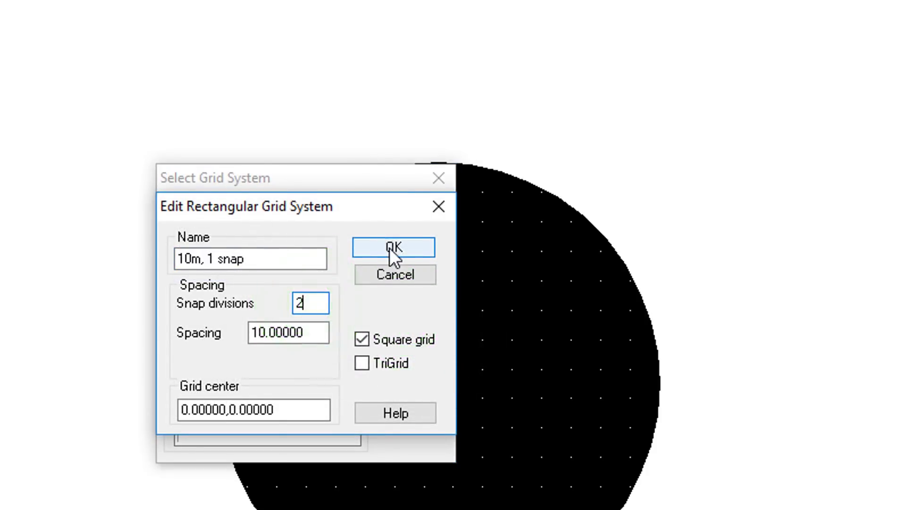
pyautogui.click(391, 248)
pyautogui.click(416, 220)
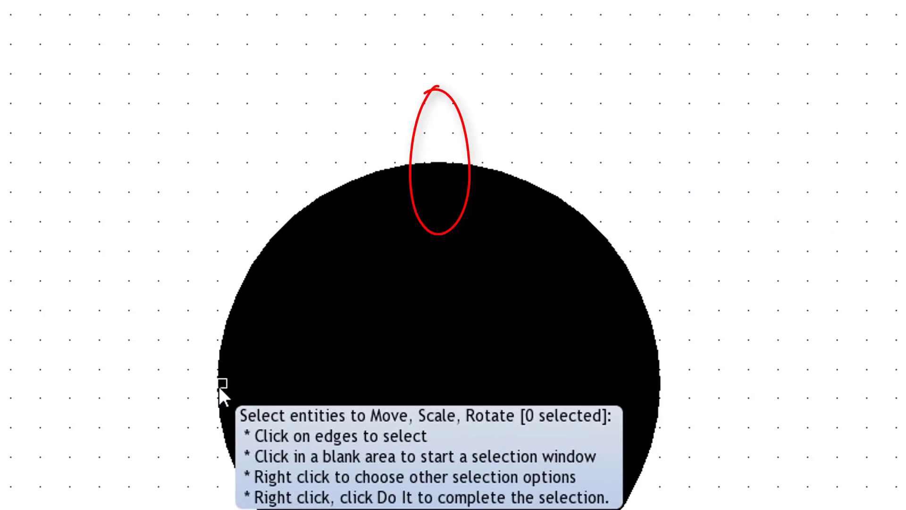
# - Move the hull circle by its centre onto the adjacent 10 m grid point, diagonally up and left
pyautogui.click(219, 386)
pyautogui.rightClick(278, 408)
pyautogui.click(278, 414)
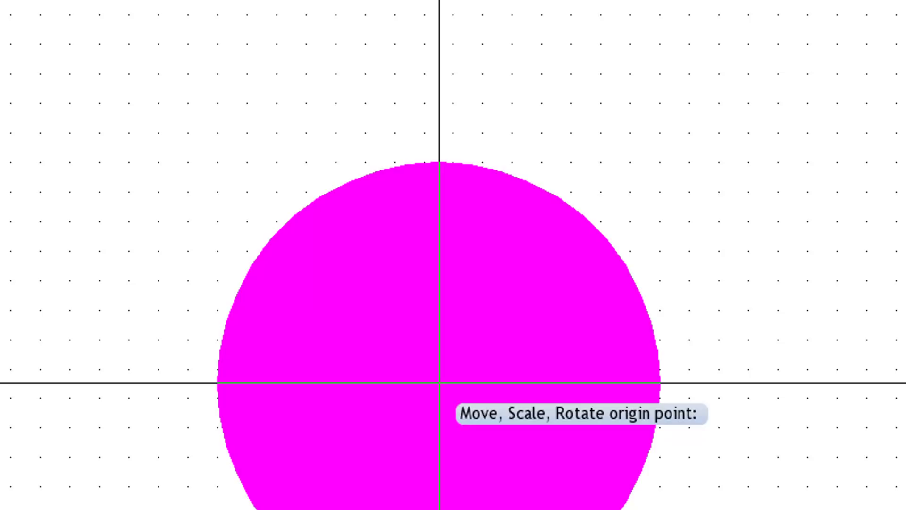
pyautogui.click(438, 382)
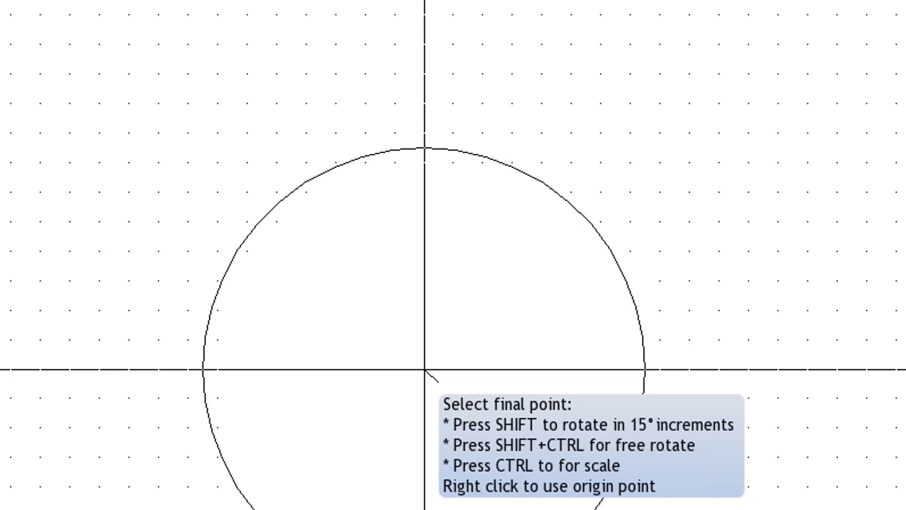
pyautogui.click(425, 370)
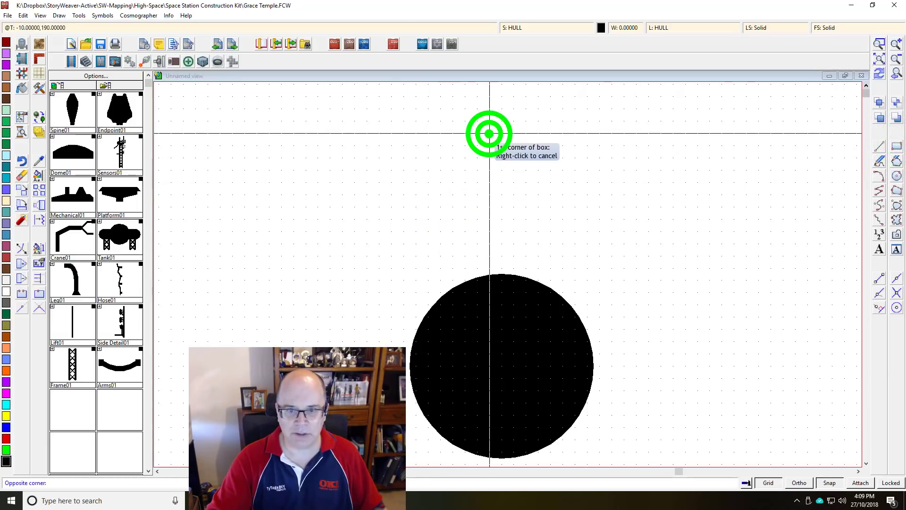
# - Draw a vertical box about 20 m wide and 120 m tall rising from the top centre of the hull circle
pyautogui.click(513, 280)
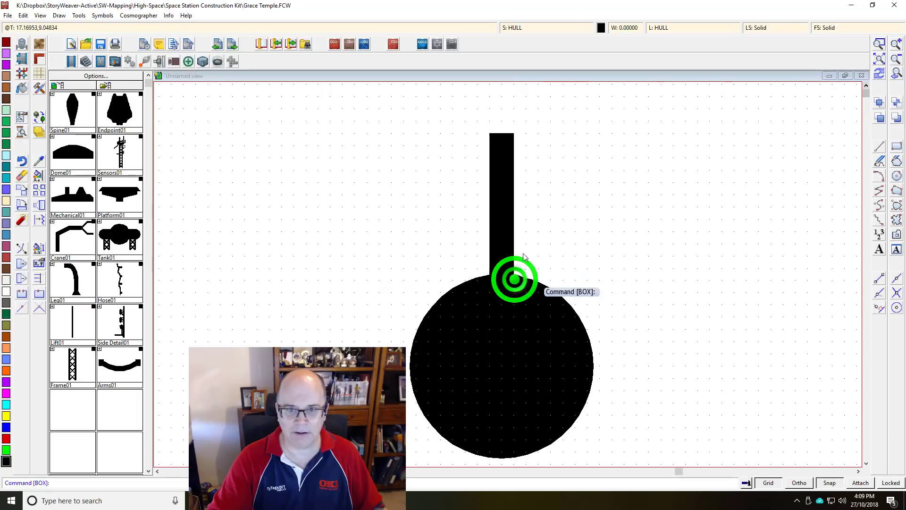
pyautogui.click(440, 170)
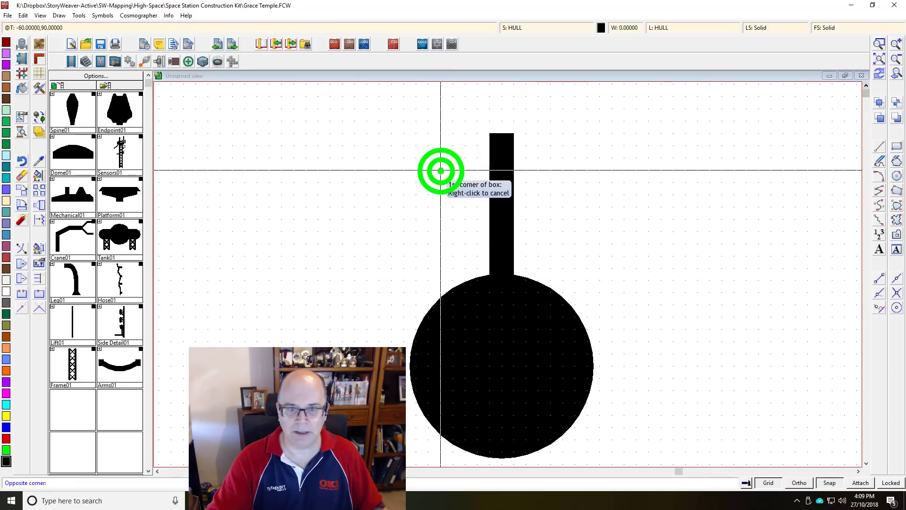
pyautogui.click(490, 195)
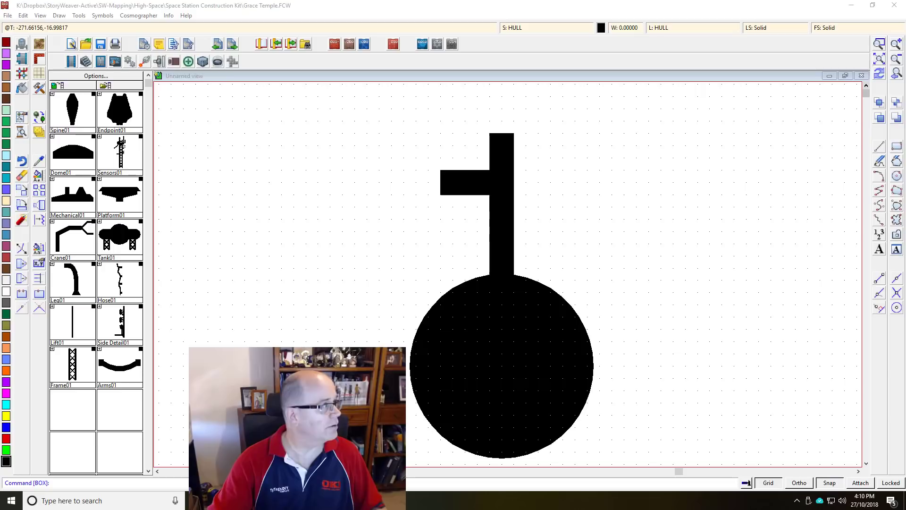
pyautogui.moveTo(0, 123); pyautogui.dragTo(0, 85)
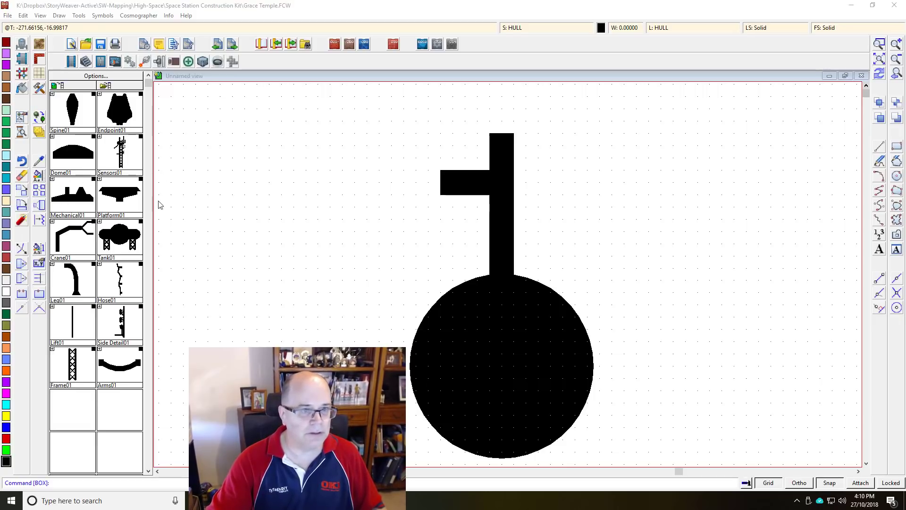
pyautogui.hotkey('ctrl', 'z')
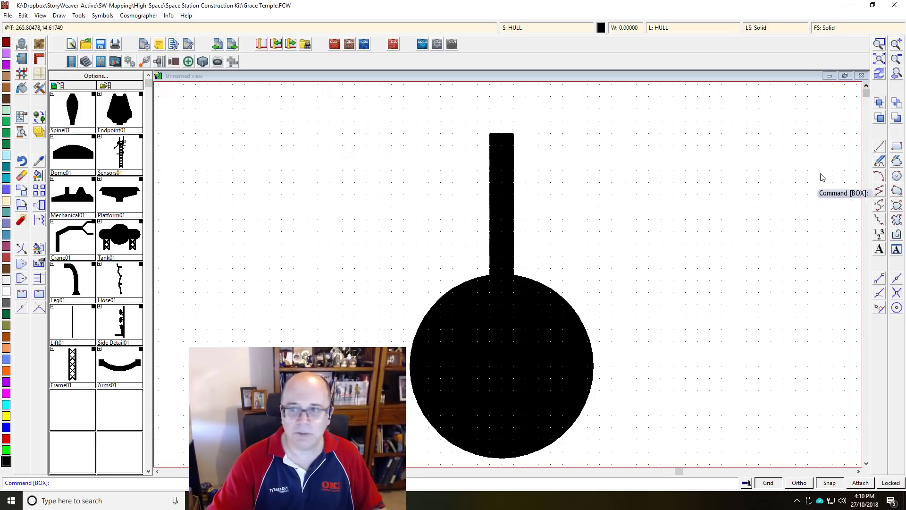
# - Draw a horizontal box about 60 by 20 m on the shaft's left side and compare it with the holy hand grenade images in the browser
pyautogui.click(415, 182)
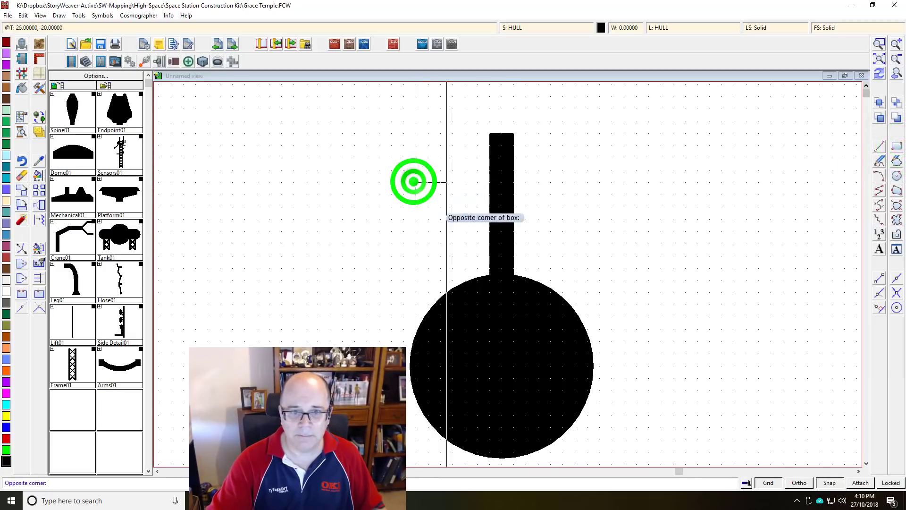
pyautogui.click(489, 207)
pyautogui.press('Return')
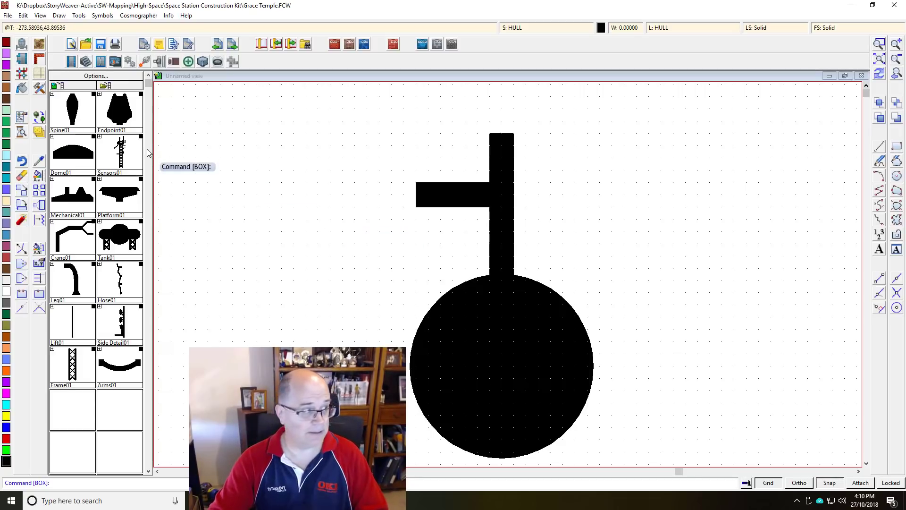
pyautogui.moveTo(0, 123); pyautogui.dragTo(662, 42)
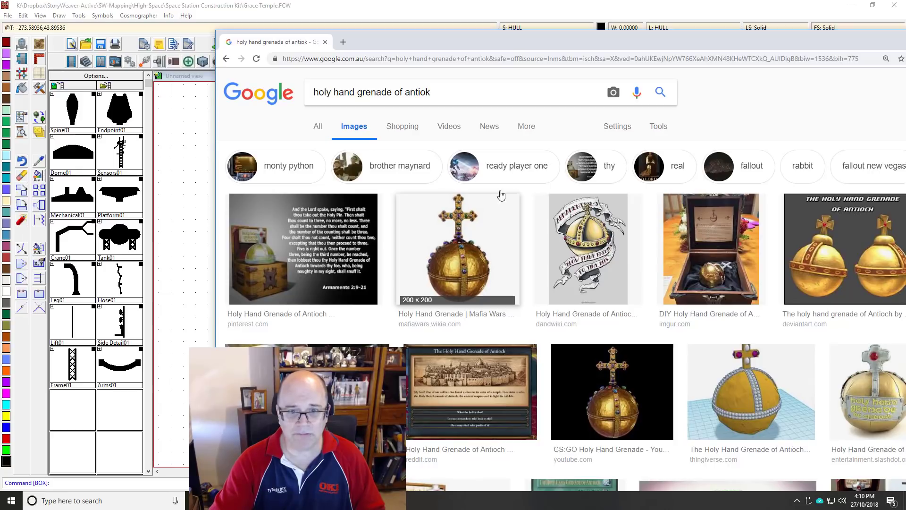
pyautogui.moveTo(619, 40)
pyautogui.mouseDown()
pyautogui.moveTo(0, 82)
pyautogui.moveTo(0, 106)
pyautogui.moveTo(0, 4)
pyautogui.mouseUp()
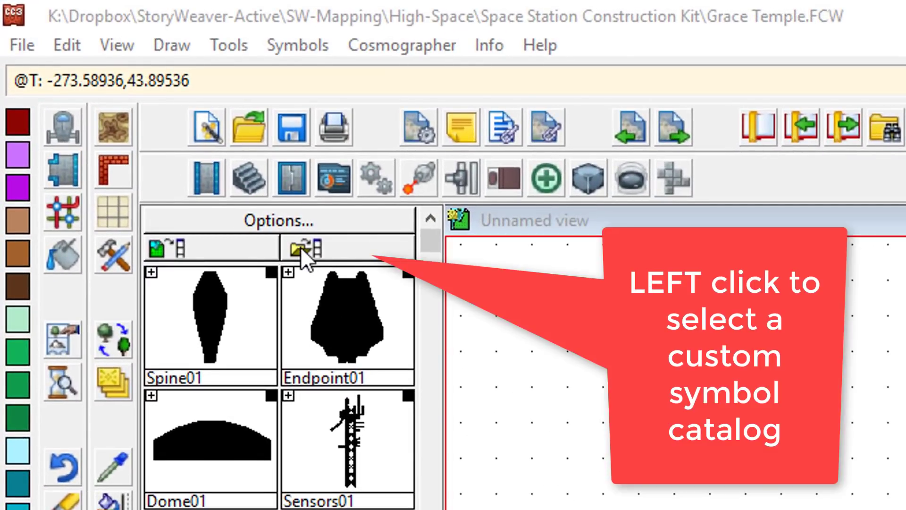
# - Choose Space Station Construction Kit.FSC from the Space Station Construction Kit folder as the symbol catalog
pyautogui.click(301, 247)
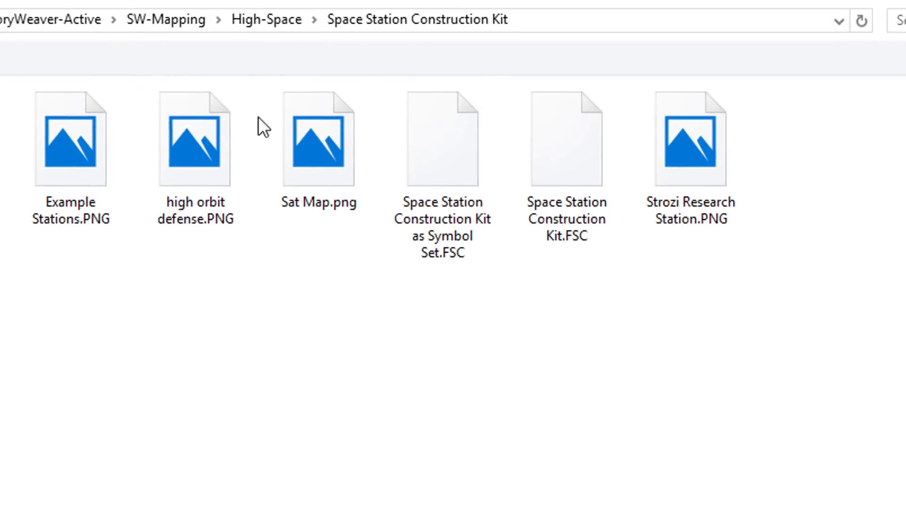
pyautogui.click(481, 168)
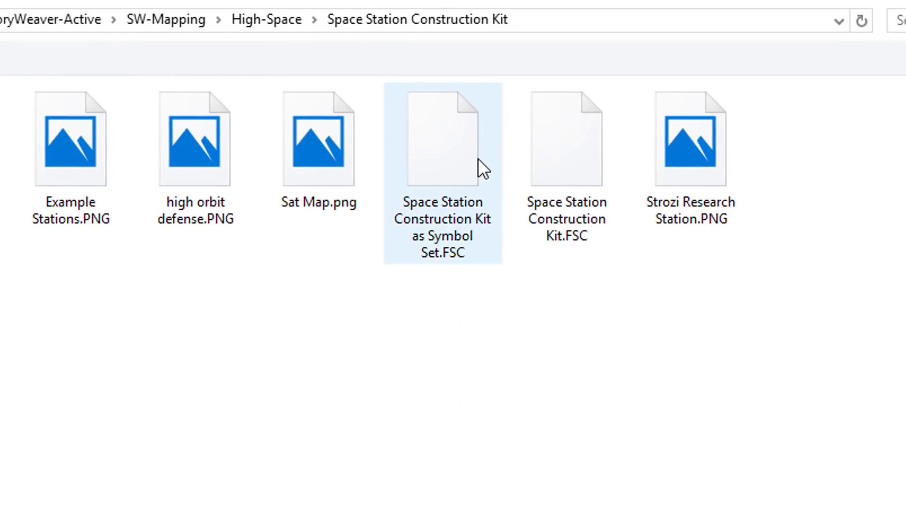
pyautogui.click(562, 168)
pyautogui.click(687, 475)
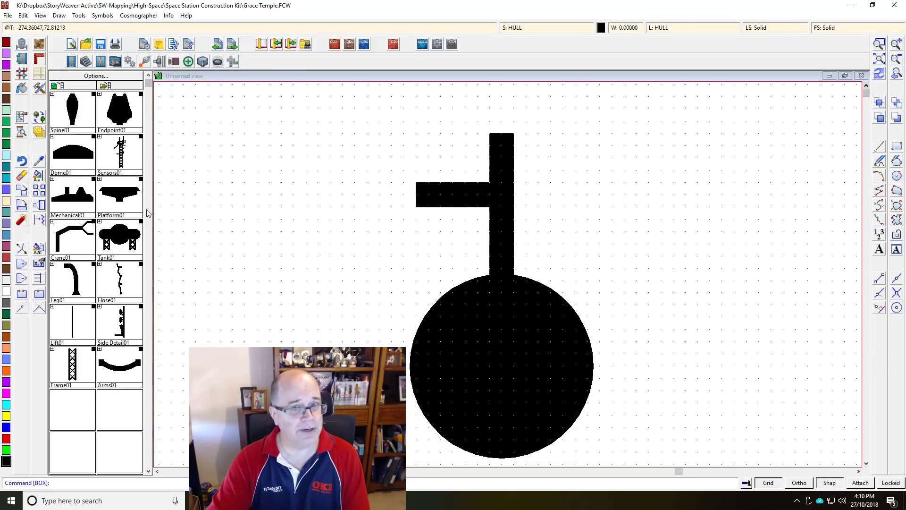
# - Place the Sensors01 symbol with a scale of 0.5 in the empty area at the far upper right of the drawing
pyautogui.click(122, 157)
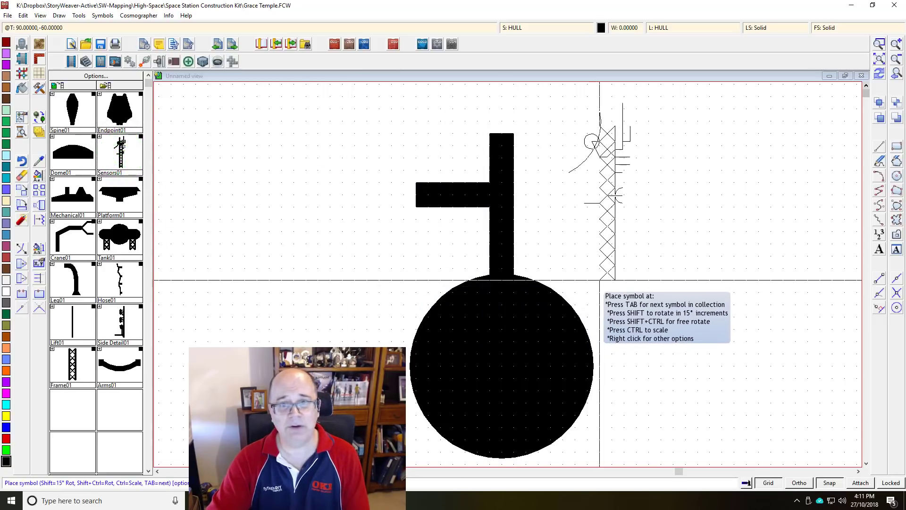
pyautogui.rightClick(598, 283)
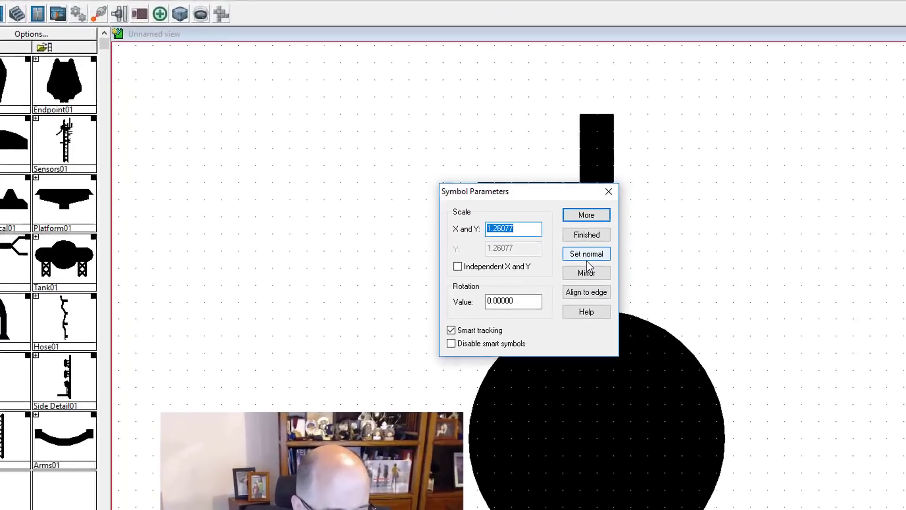
pyautogui.write('.5')
pyautogui.press('Return')
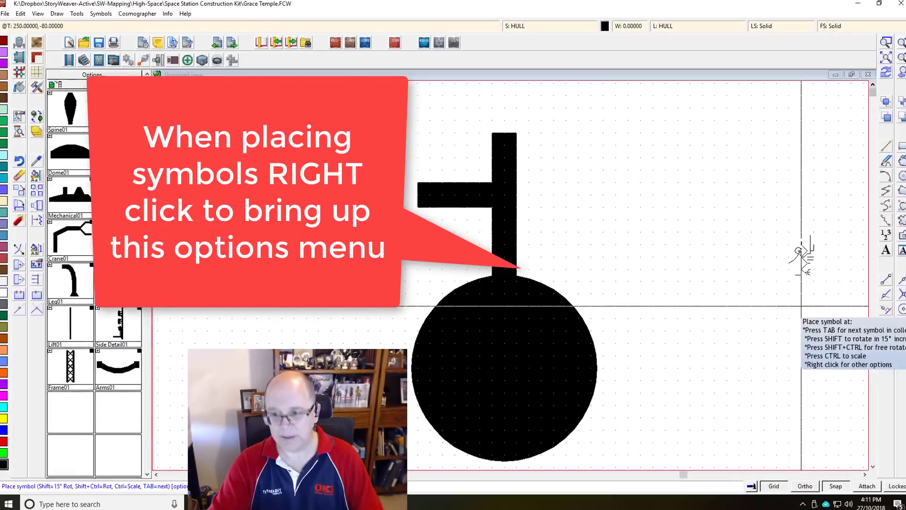
pyautogui.click(842, 183)
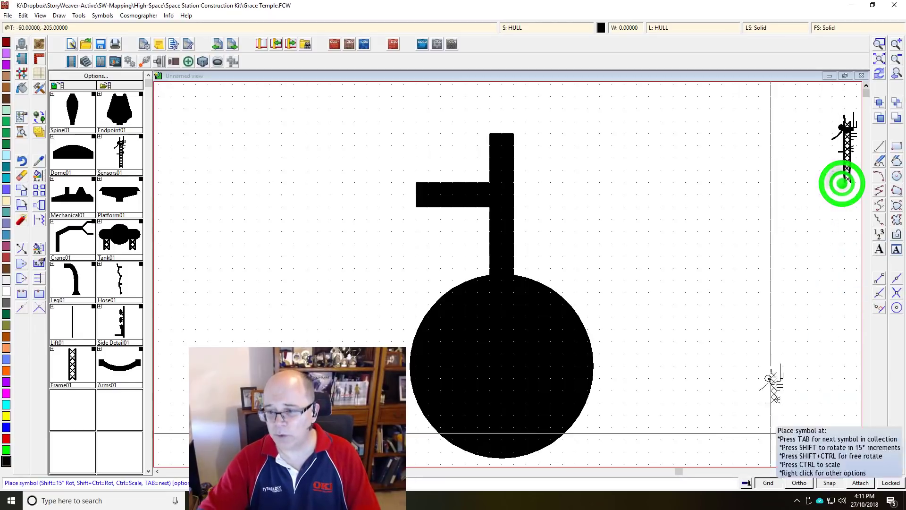
pyautogui.click(860, 456)
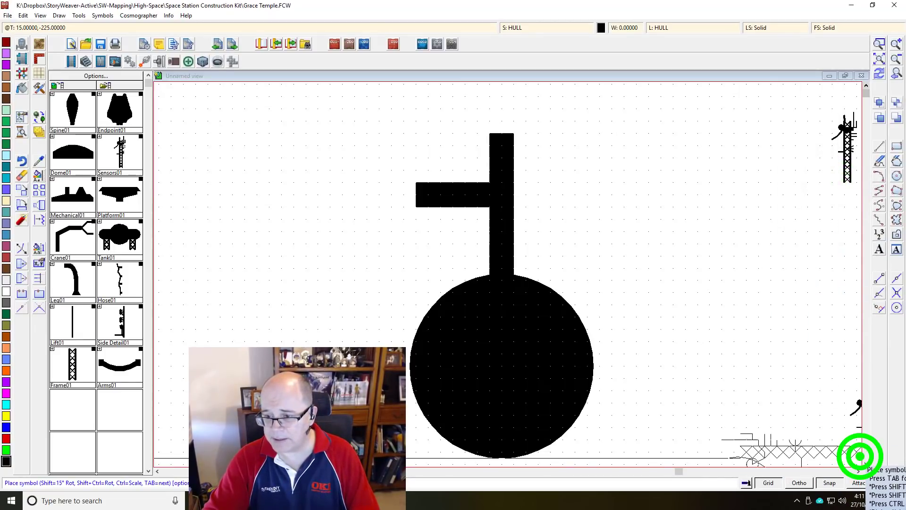
pyautogui.press('Escape')
pyautogui.hotkey('ctrl', 'z')
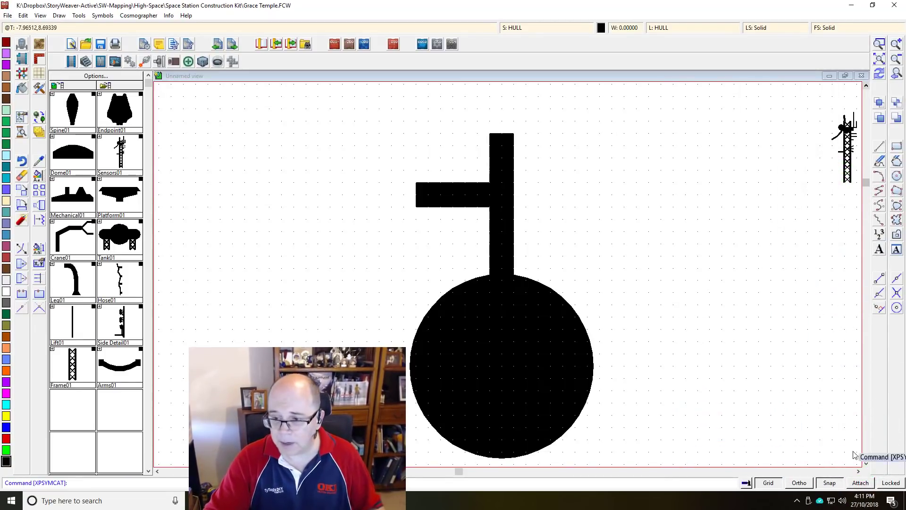
# - Place Sensors01 rotated 180° at scale 0.38058 with smart tracking off, hanging from the hull circle's underside just left of centre
pyautogui.click(865, 463)
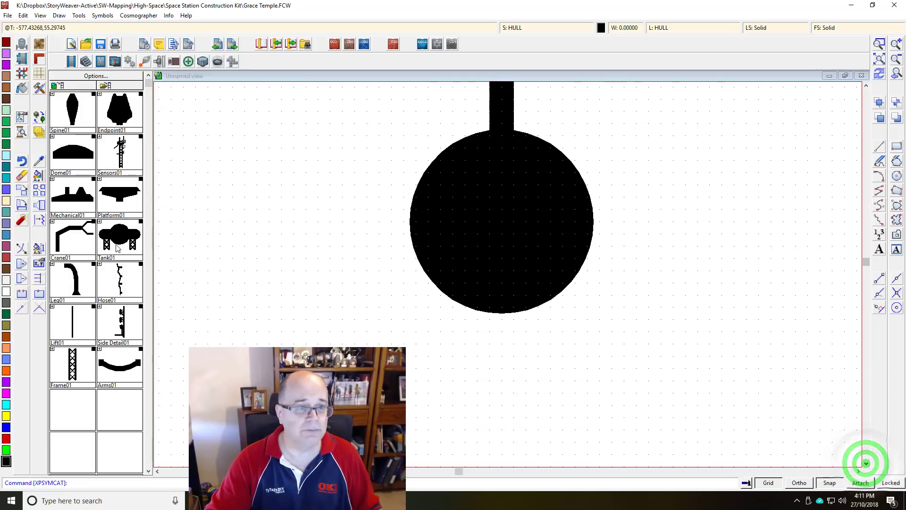
pyautogui.click(120, 161)
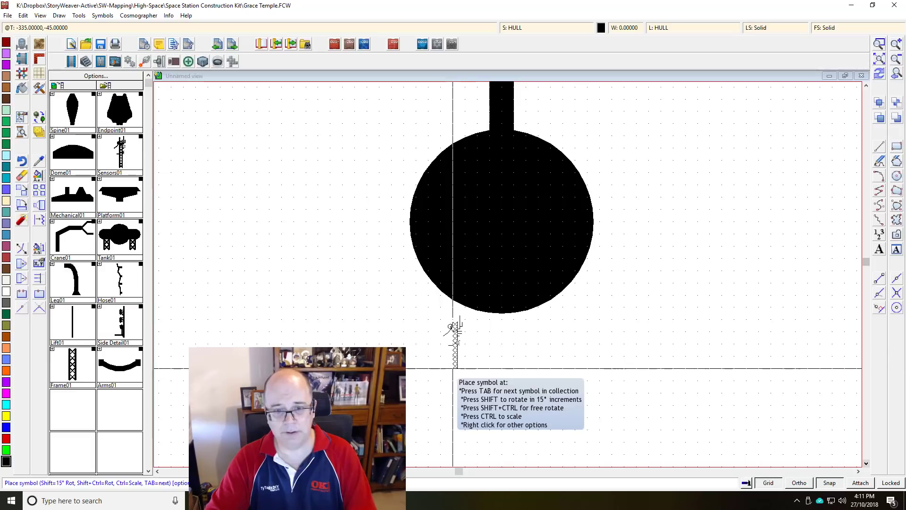
pyautogui.press('shift')
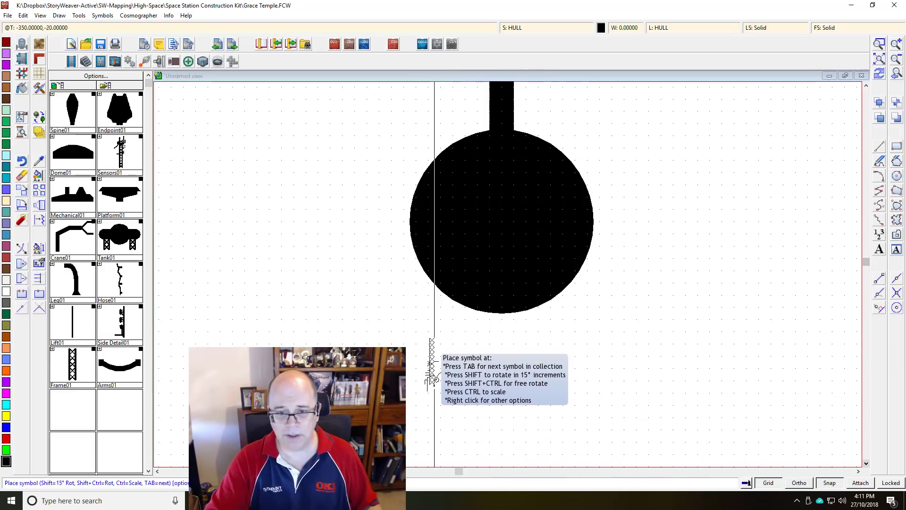
pyautogui.press('shift')
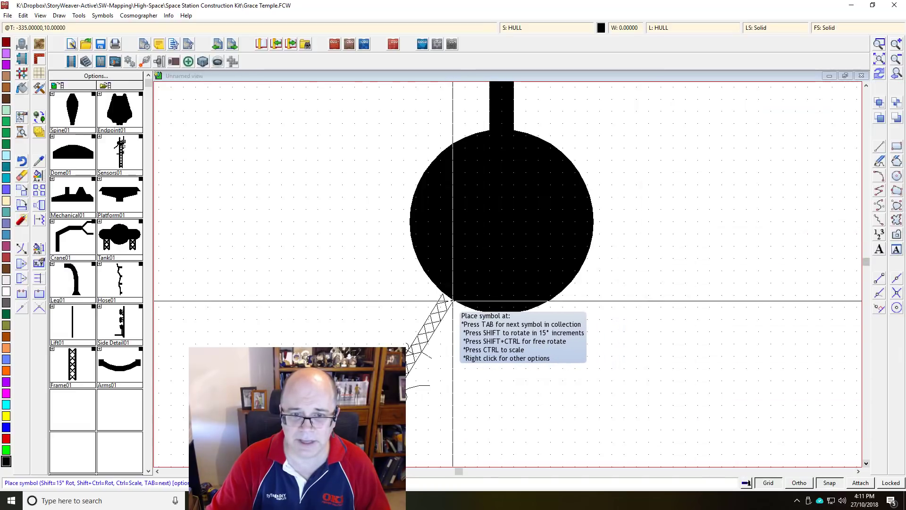
pyautogui.rightClick(484, 355)
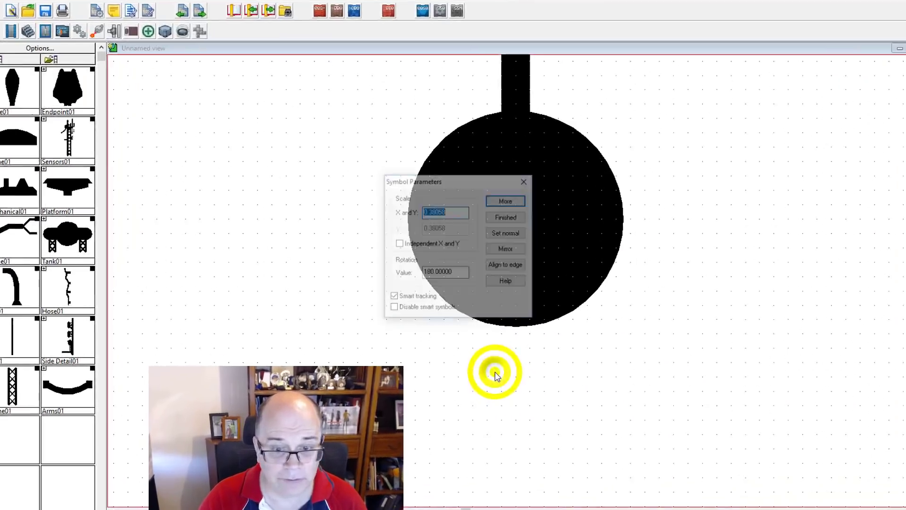
pyautogui.click(394, 295)
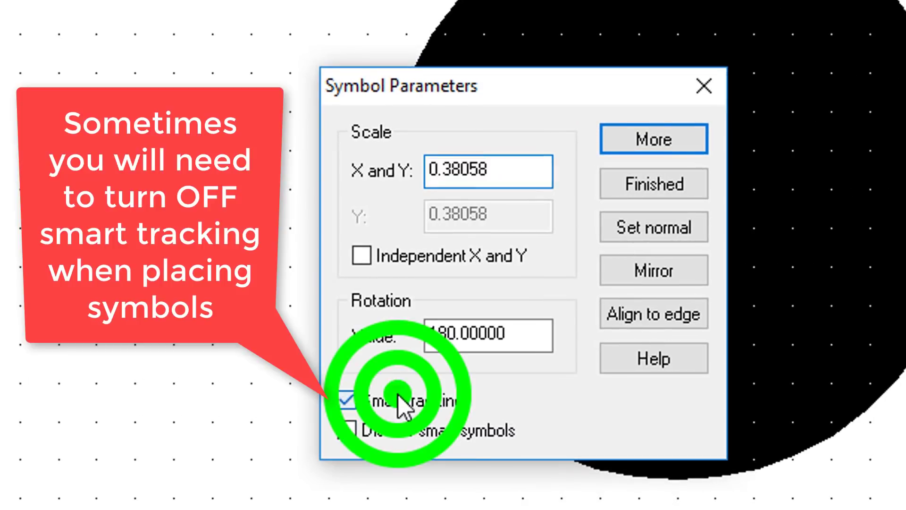
pyautogui.click(658, 145)
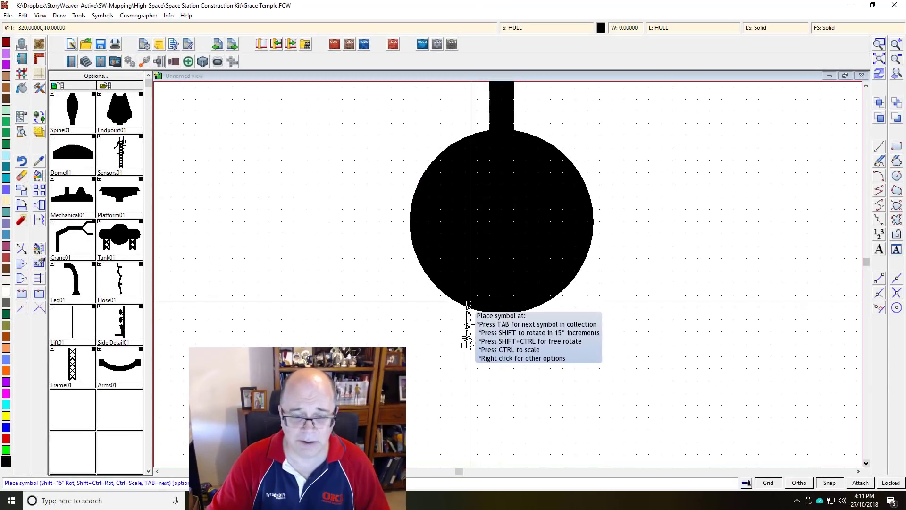
pyautogui.click(470, 300)
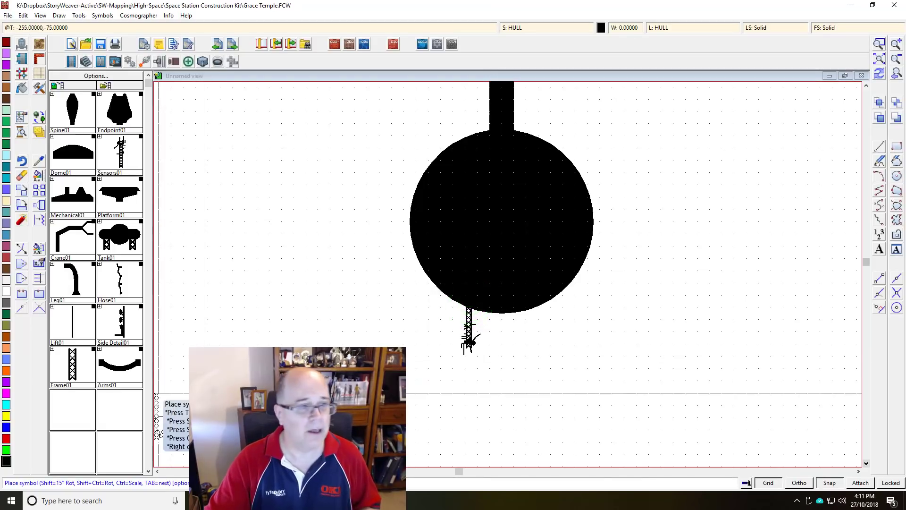
# - Expand the Dome symbol collection, choose Dome06 and turn on smart tracking to try placing it around the hull
pyautogui.click(52, 136)
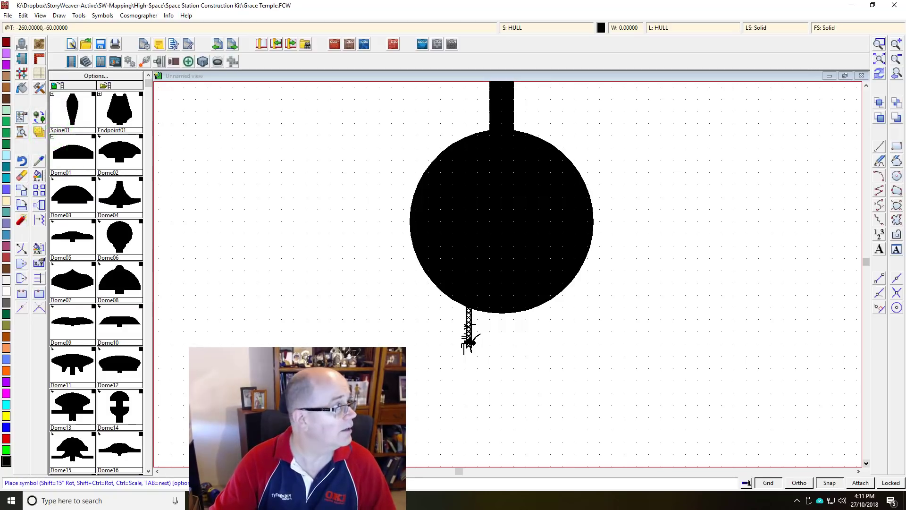
pyautogui.moveTo(0, 284); pyautogui.dragTo(0, 217)
pyautogui.click(126, 234)
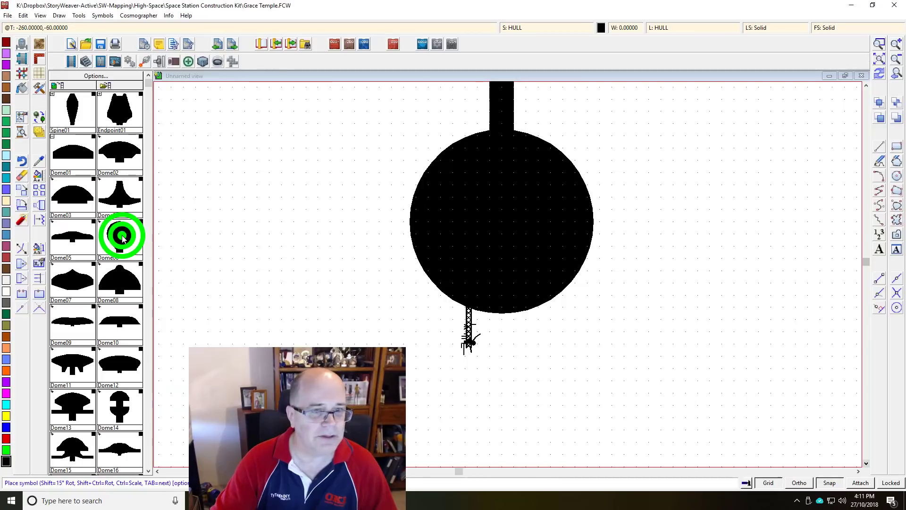
pyautogui.click(445, 168)
pyautogui.click(122, 234)
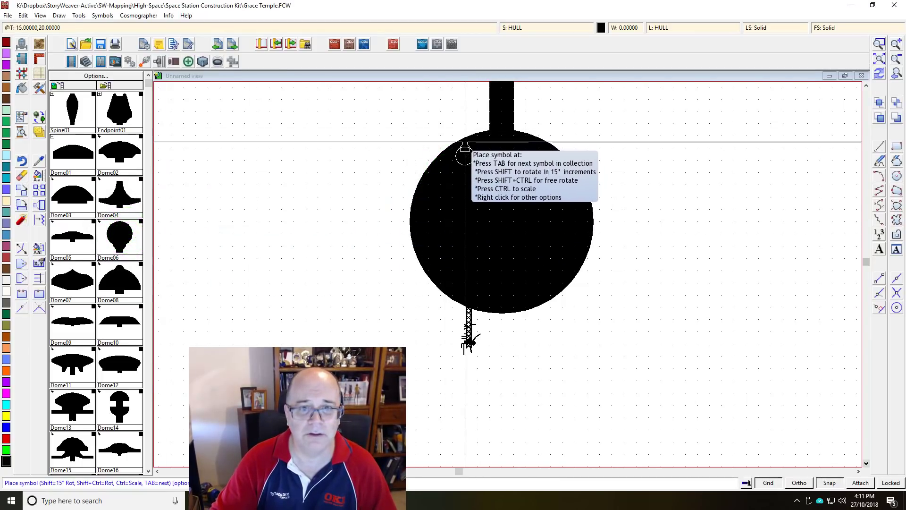
pyautogui.click(318, 245)
pyautogui.click(410, 290)
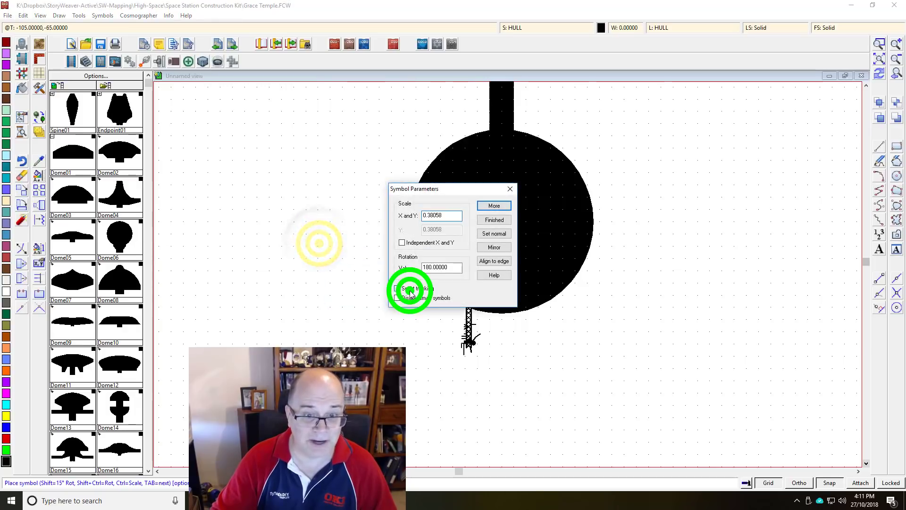
pyautogui.click(495, 205)
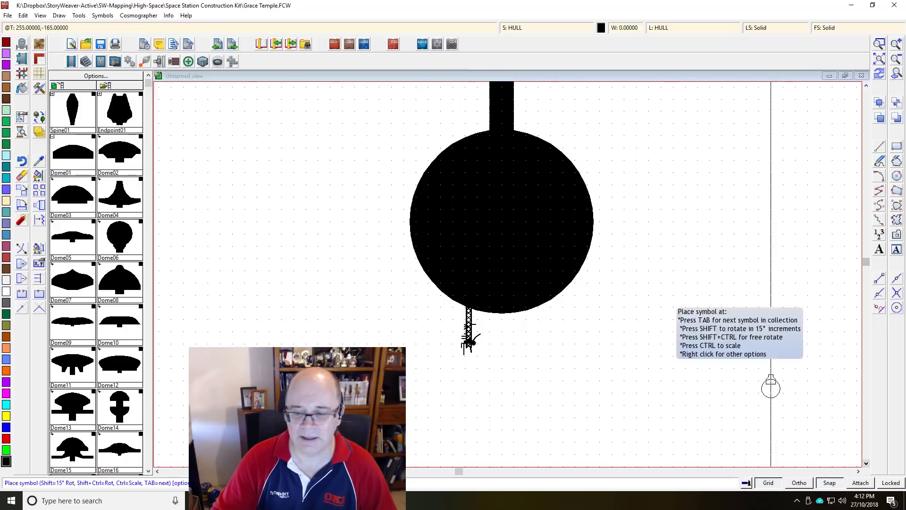
pyautogui.click(829, 482)
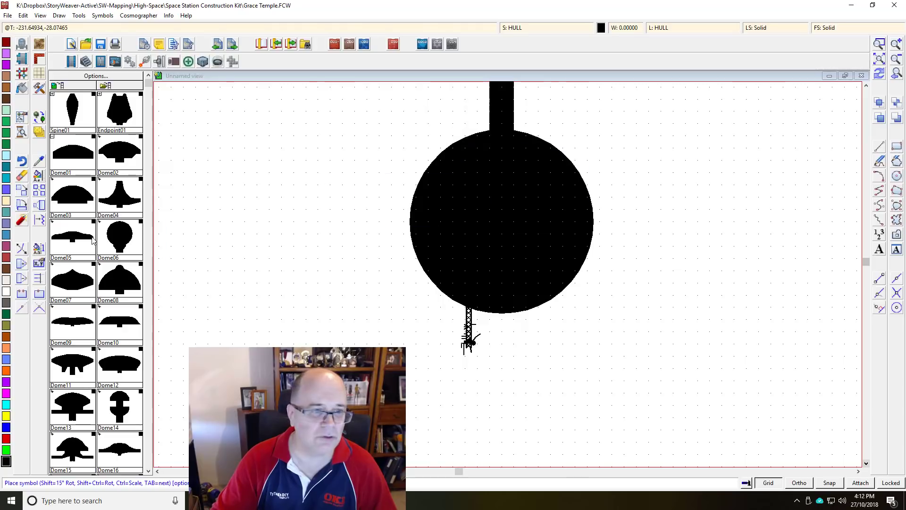
# - Draw a circle about 20 m across with snap on, in the empty space beyond the hull's upper left
pyautogui.click(896, 175)
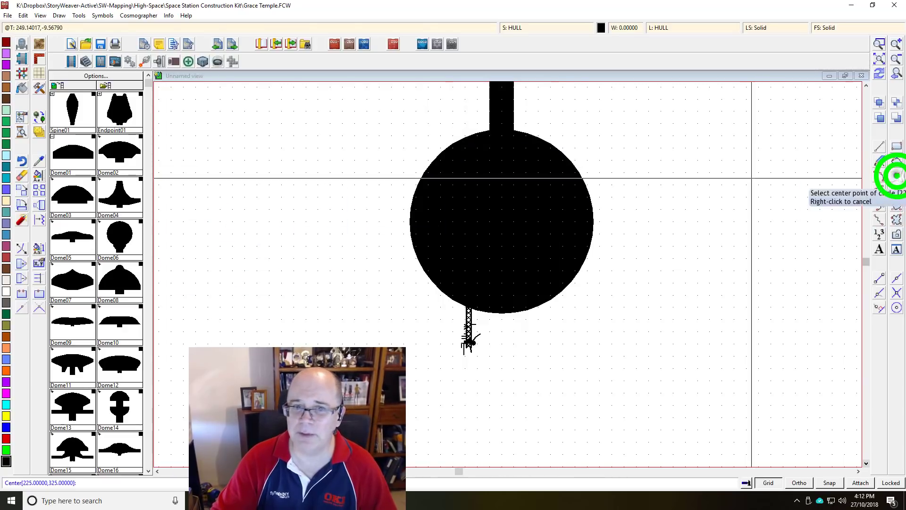
pyautogui.click(830, 482)
pyautogui.click(391, 148)
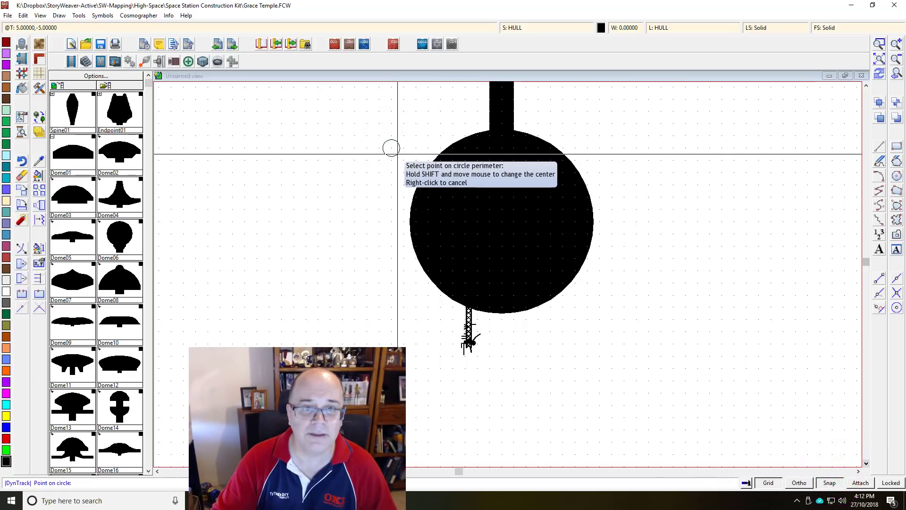
pyautogui.click(404, 148)
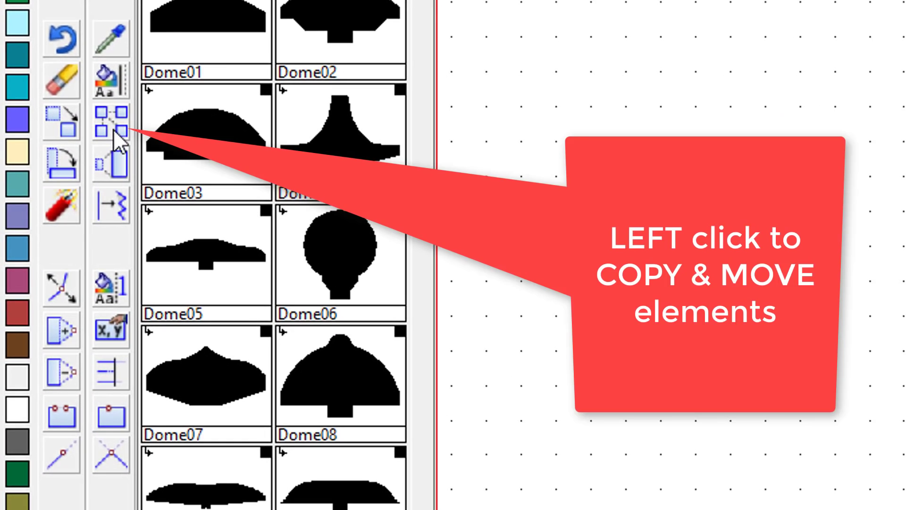
# - Copy the small circle from its centre to three spots along the upper-left edge of the hull circle
pyautogui.click(114, 130)
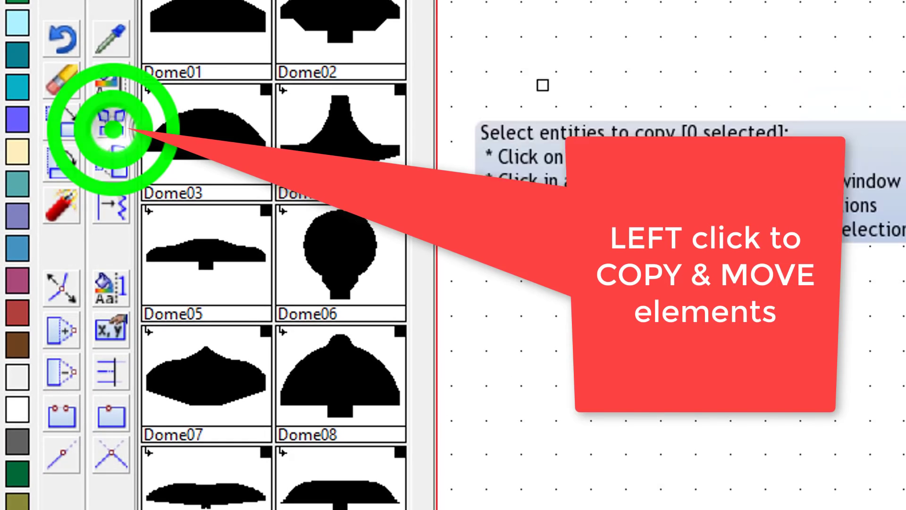
pyautogui.click(287, 157)
pyautogui.rightClick(175, 205)
pyautogui.click(176, 207)
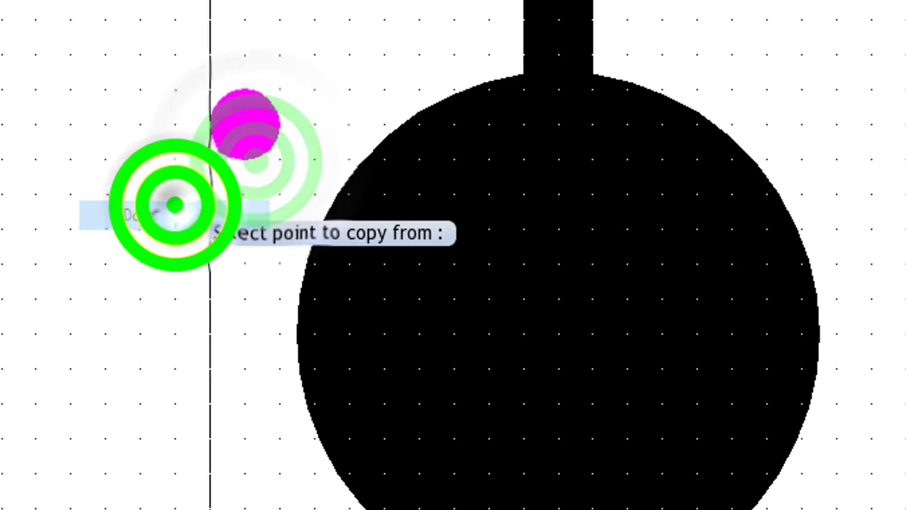
pyautogui.click(240, 125)
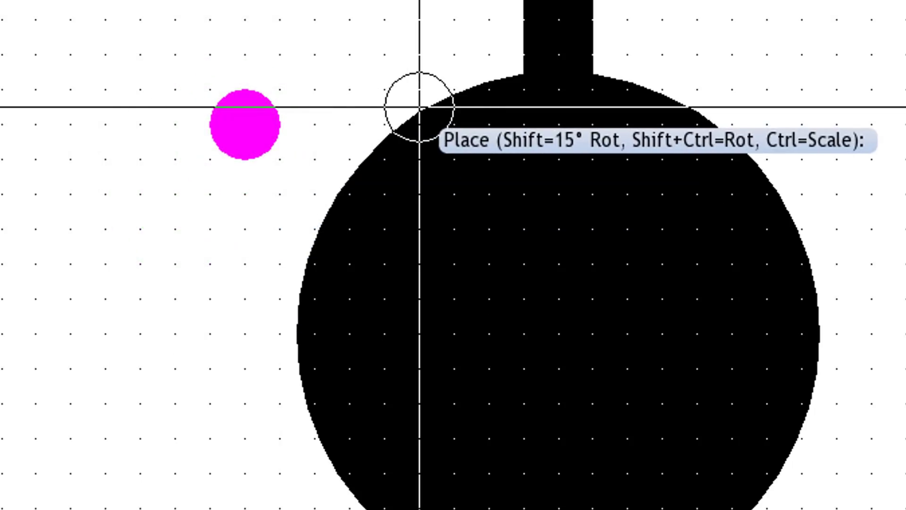
pyautogui.click(419, 108)
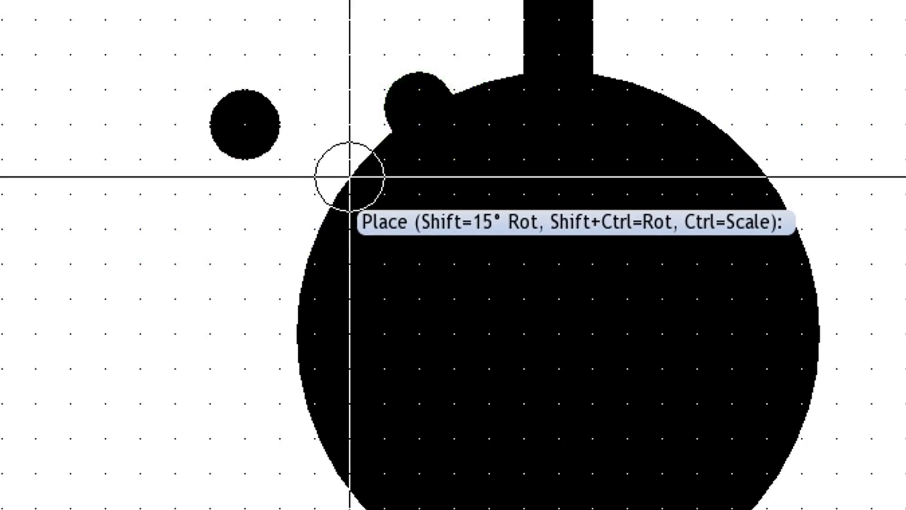
pyautogui.click(347, 174)
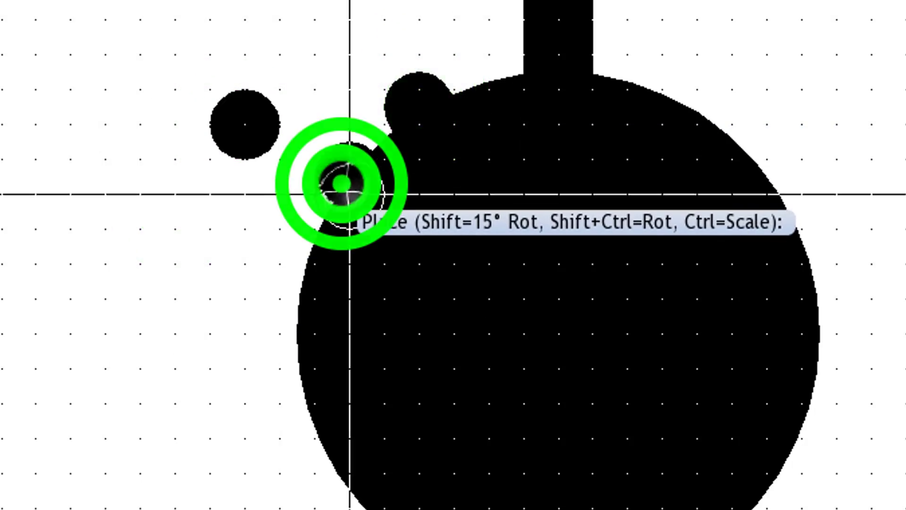
pyautogui.click(302, 276)
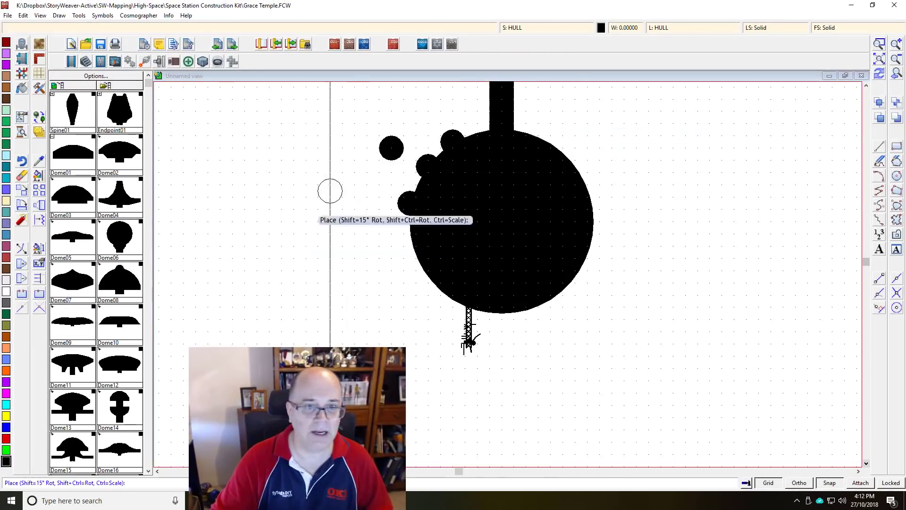
# - Erase the original small circle standing free at the upper left of the hull
pyautogui.click(22, 175)
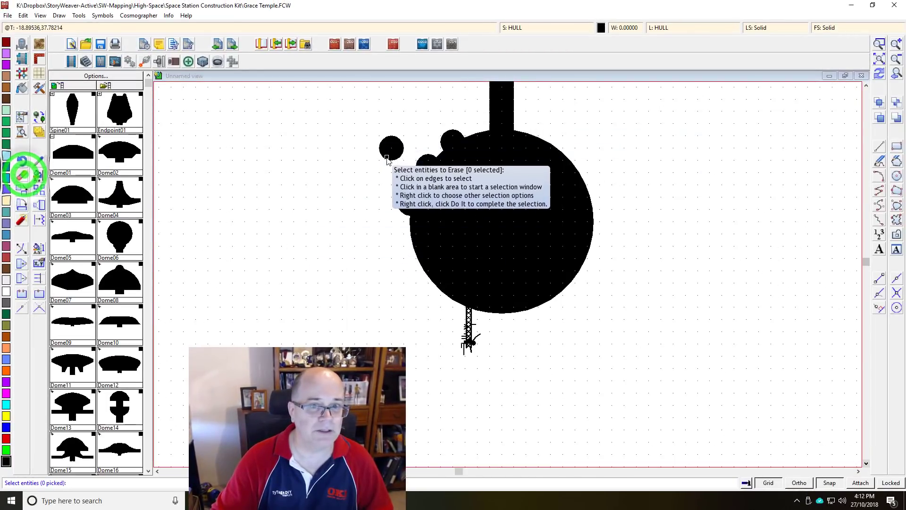
pyautogui.click(388, 154)
pyautogui.rightClick(372, 177)
pyautogui.click(373, 181)
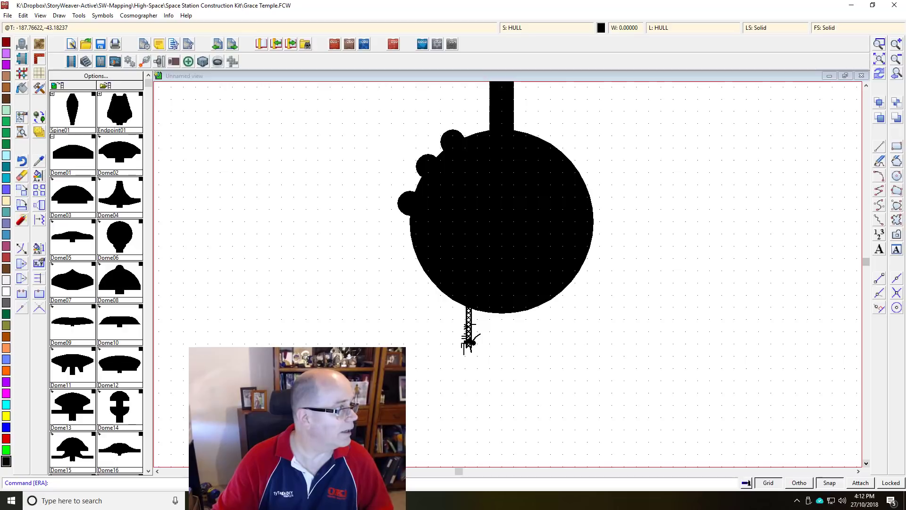
# - Place the Dome03 symbol facing outwards, just off the outer end of the horizontal arm
pyautogui.moveTo(0, 180); pyautogui.dragTo(28, 114)
pyautogui.click(868, 85)
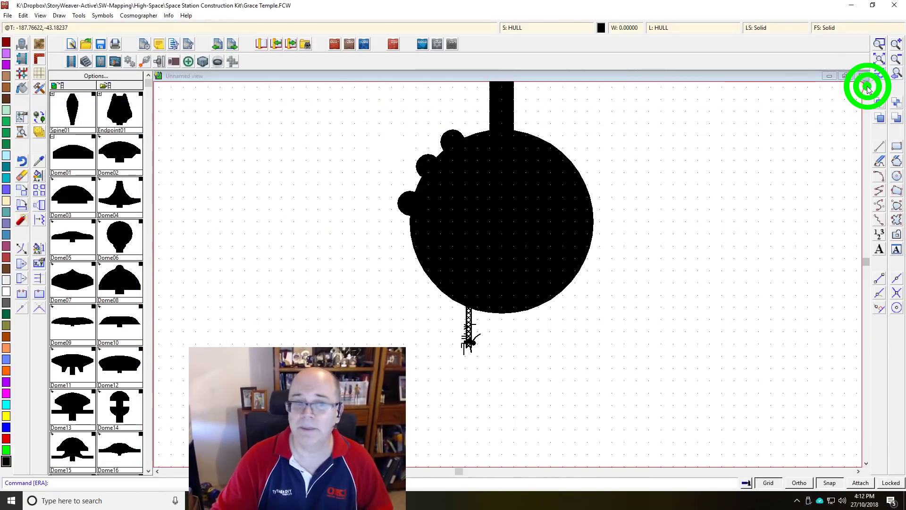
pyautogui.click(868, 85)
pyautogui.click(72, 193)
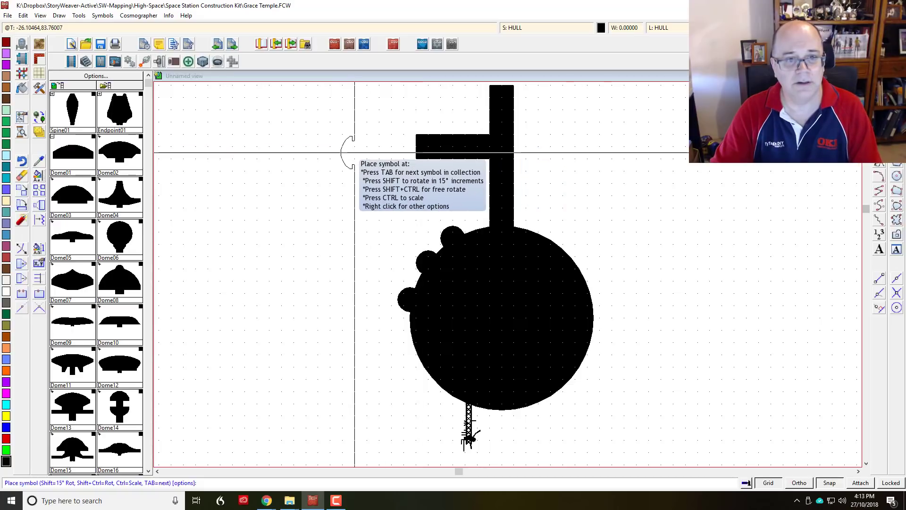
pyautogui.click(409, 146)
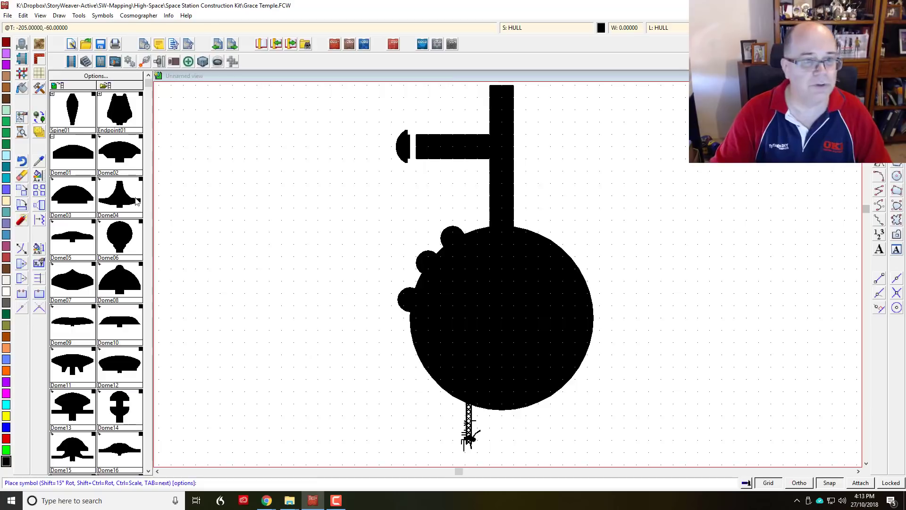
# - Draw a box about 5 by 10 m joining the Dome03 symbol to the end of the horizontal arm
pyautogui.click(896, 162)
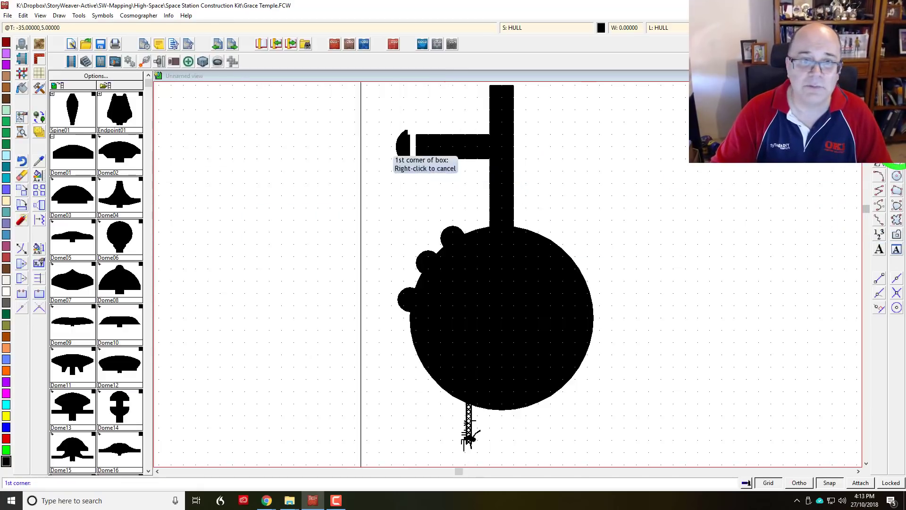
pyautogui.click(409, 140)
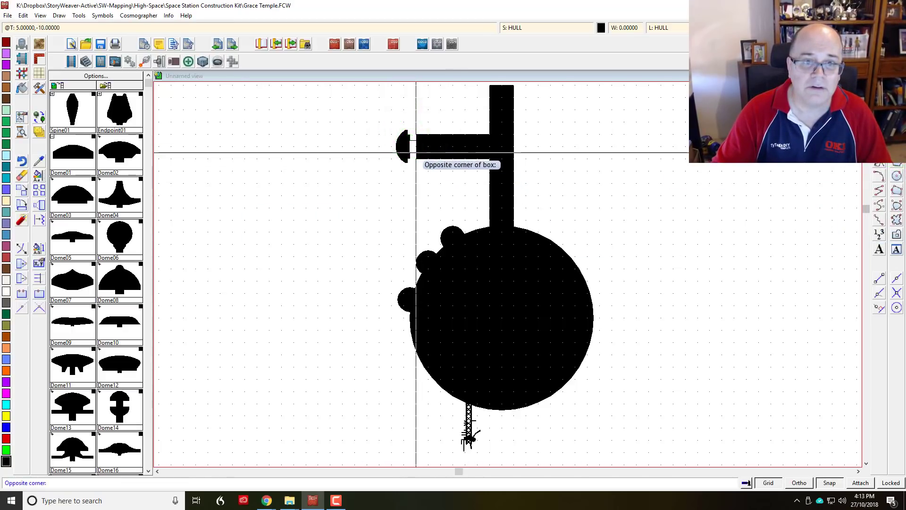
pyautogui.rightClick(417, 151)
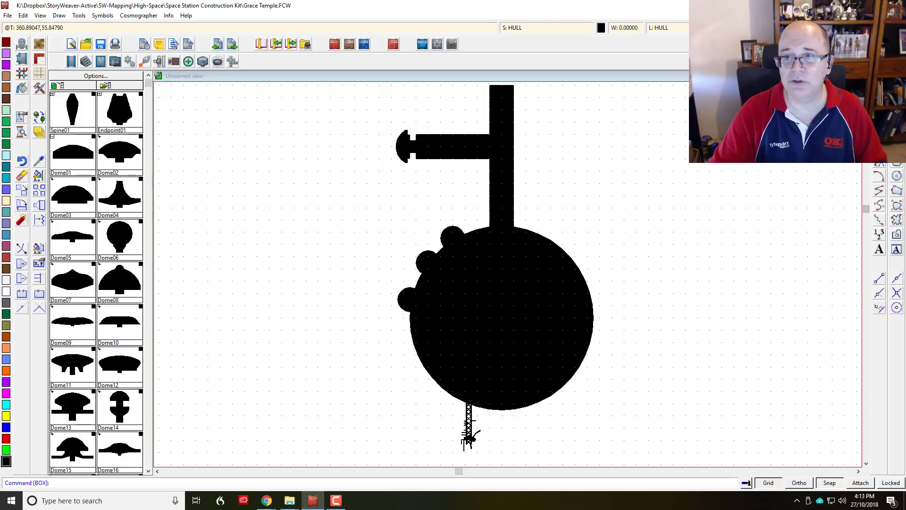
# - Place the Dome06 symbol at scale 0.5, rotated 90°, just left of the vertical shaft's top end
pyautogui.scroll(3, 469, 437)
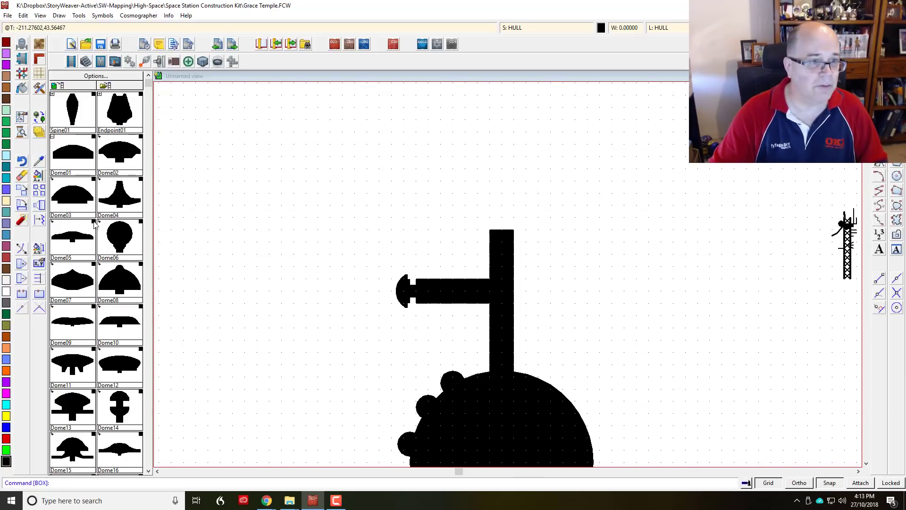
pyautogui.click(117, 235)
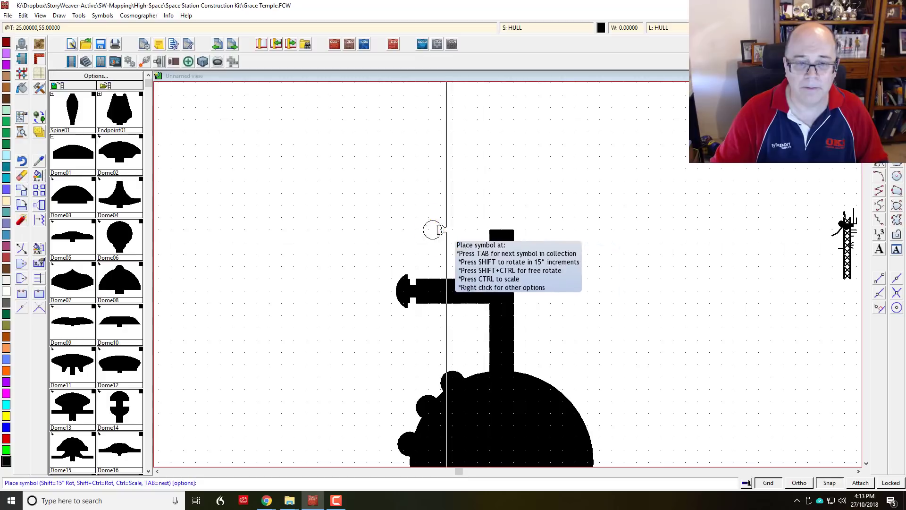
pyautogui.rightClick(441, 230)
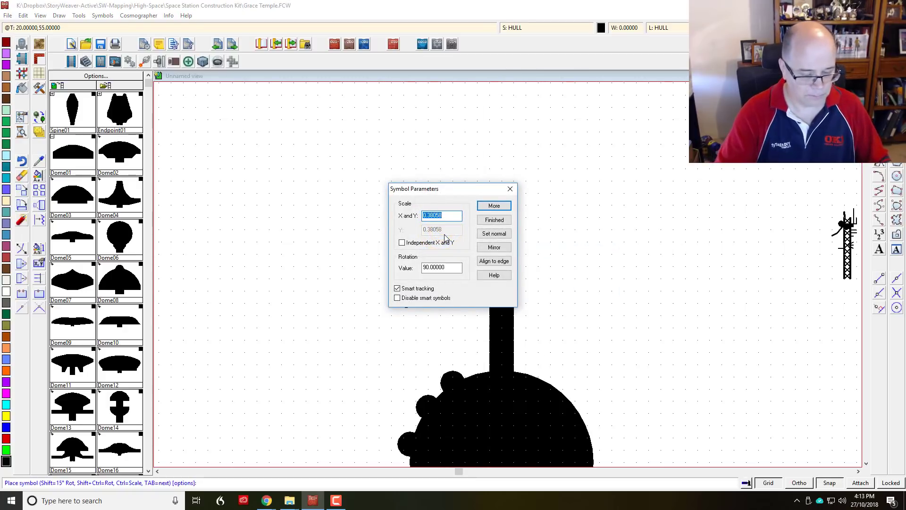
pyautogui.press('Return')
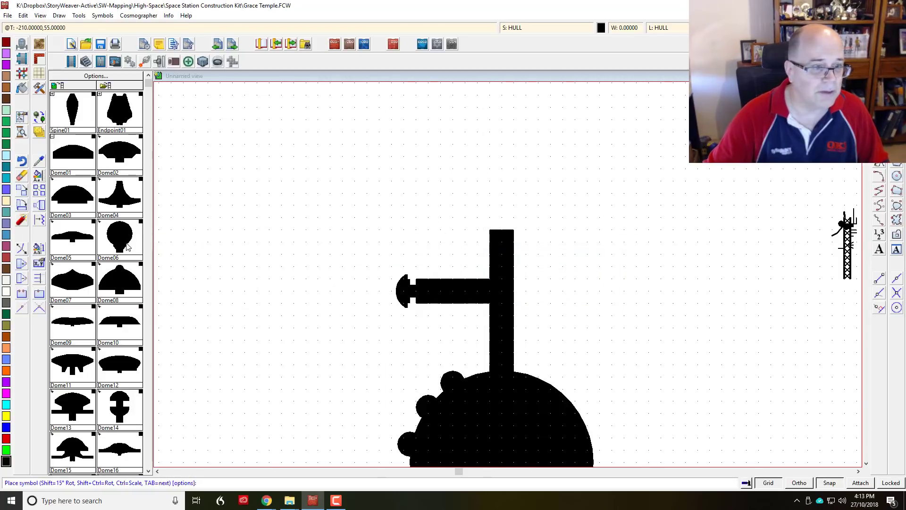
pyautogui.rightClick(318, 214)
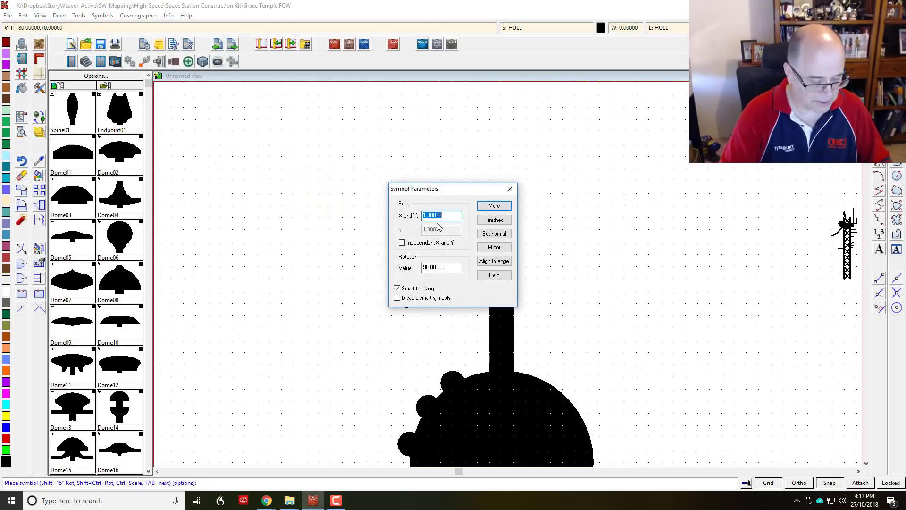
pyautogui.press('Return')
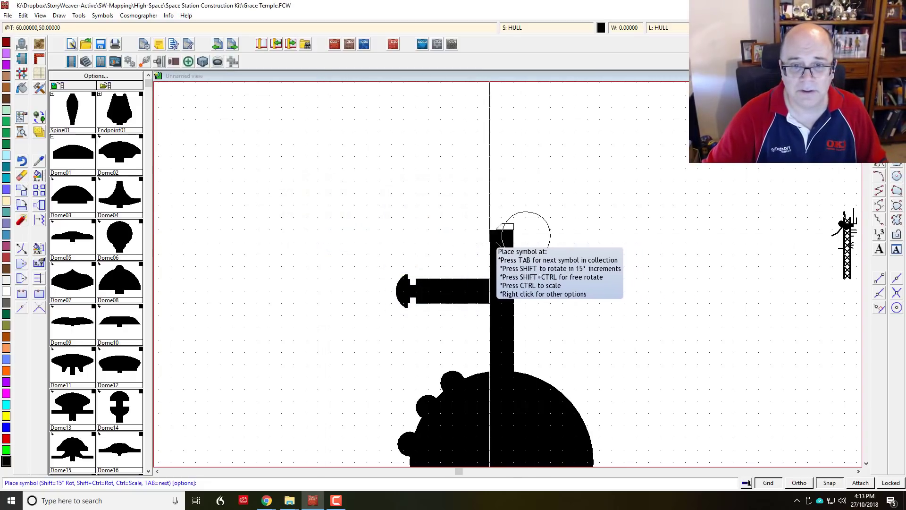
pyautogui.click(483, 236)
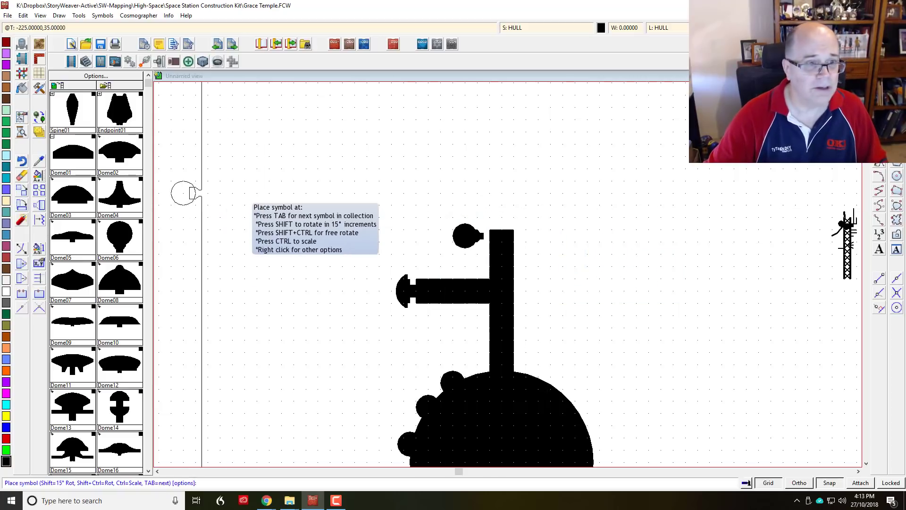
# - Place an upright, enlarged Dome07 symbol above the vertical shaft's top and join it to the shaft with a box about 10 by 5 m
pyautogui.click(75, 282)
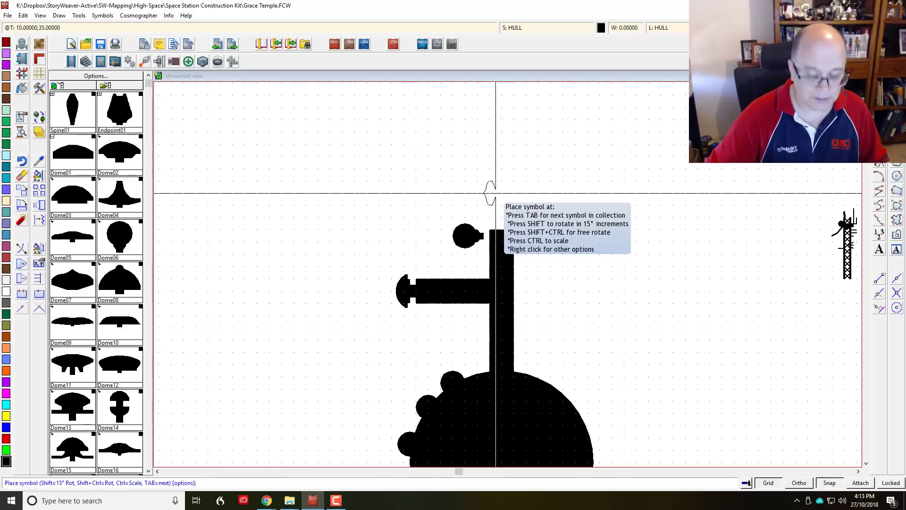
pyautogui.rightClick(495, 193)
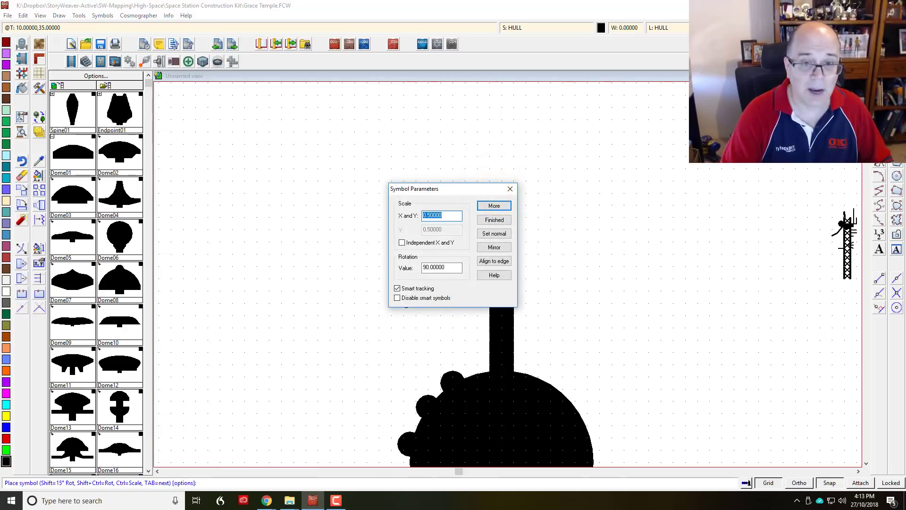
pyautogui.press('Return')
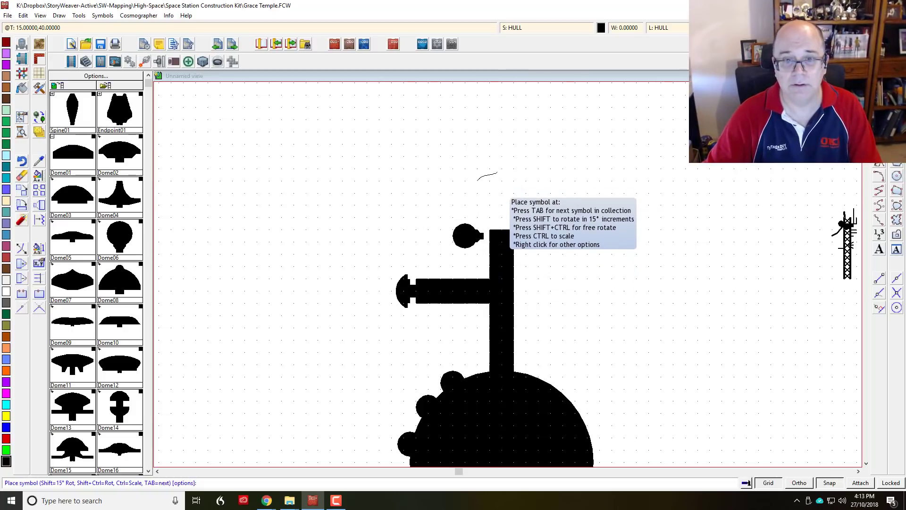
pyautogui.click(504, 221)
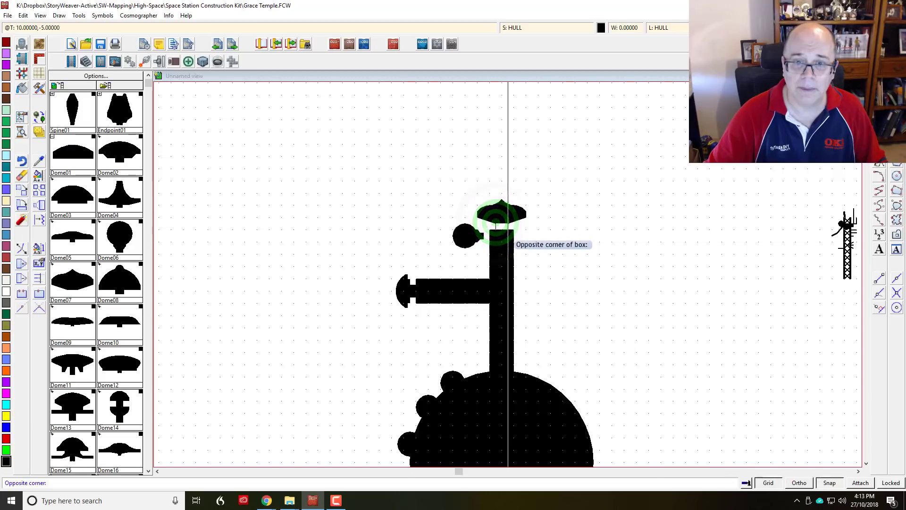
pyautogui.click(508, 231)
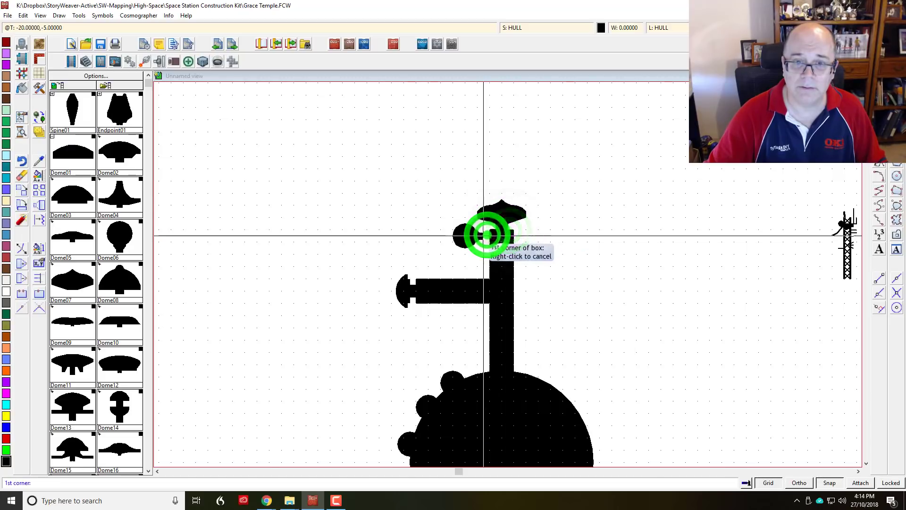
# - Draw a small box joining the Dome06 symbol to the vertical shaft, and a circle of about 16 m radius centred on the horizontal arm
pyautogui.click(495, 242)
pyautogui.click(497, 242)
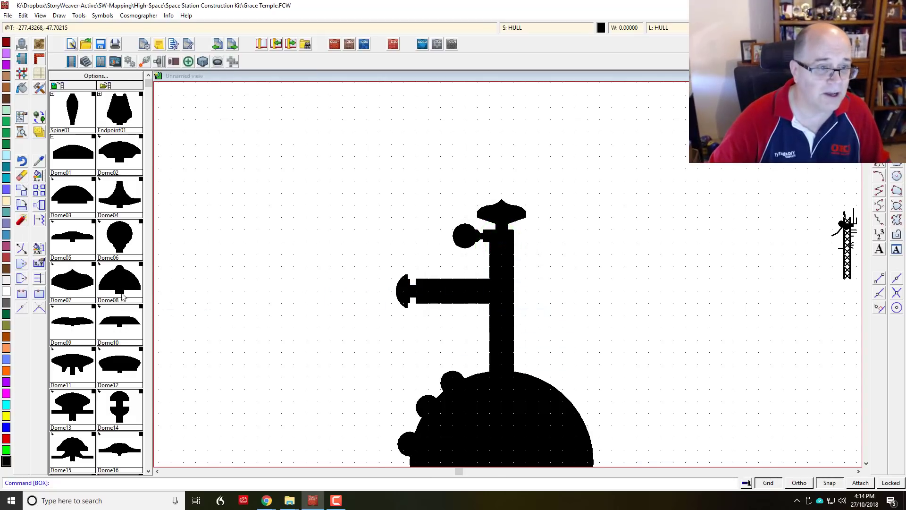
pyautogui.click(897, 176)
pyautogui.click(438, 293)
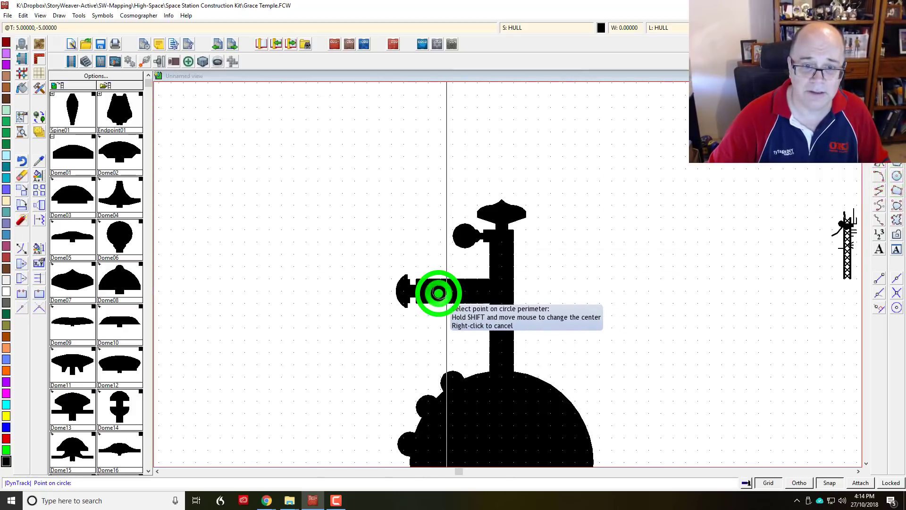
pyautogui.click(453, 309)
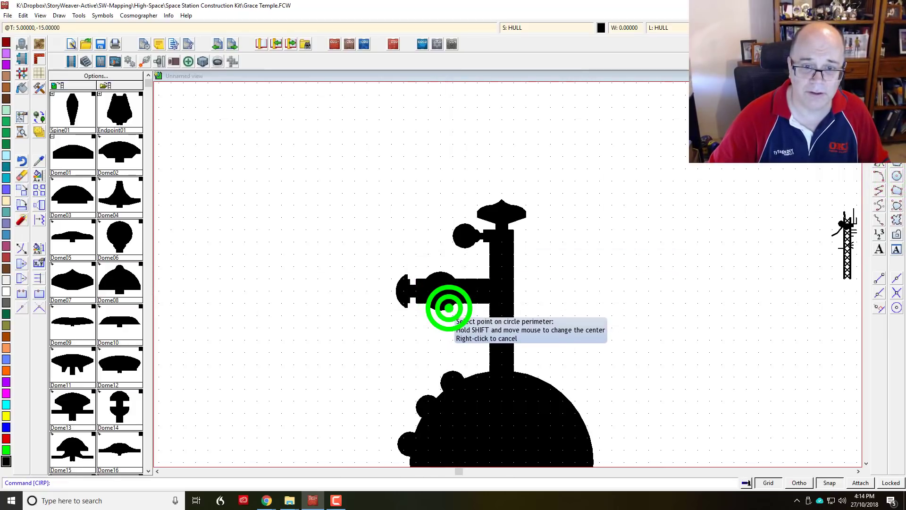
pyautogui.click(866, 466)
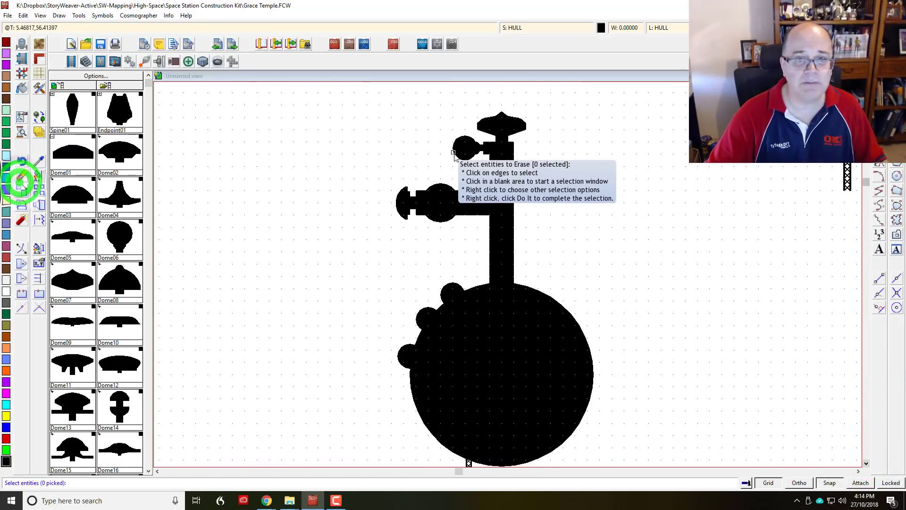
pyautogui.click(465, 158)
pyautogui.rightClick(467, 161)
pyautogui.click(468, 168)
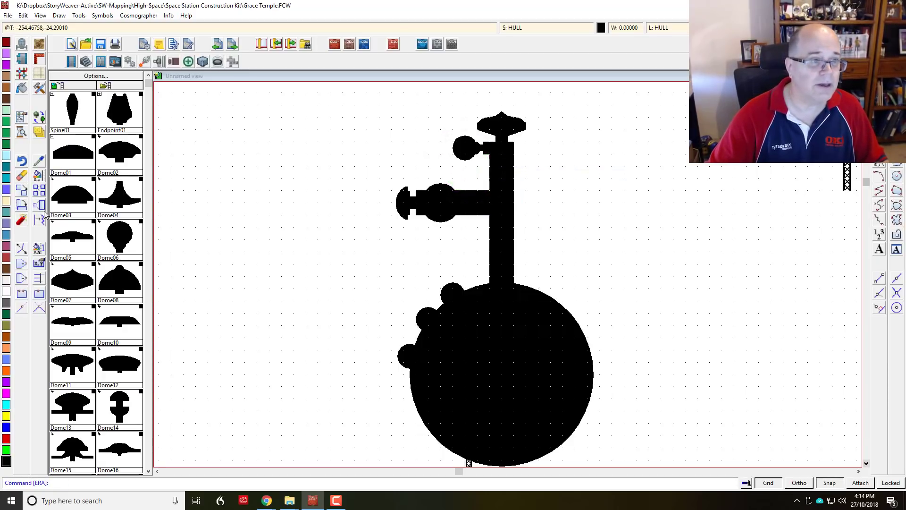
# - Move the small Dome06 symbol about 10 m right so it sits close against the vertical shaft
pyautogui.click(27, 191)
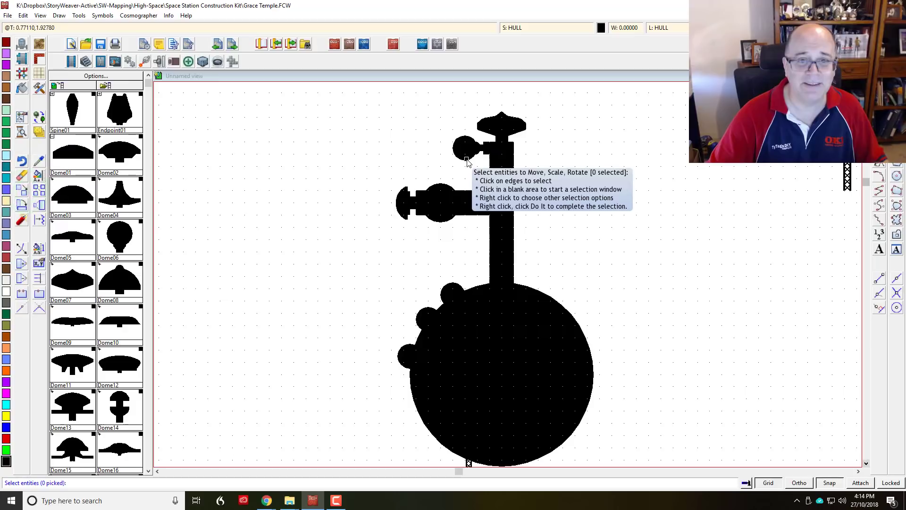
pyautogui.click(465, 159)
pyautogui.rightClick(459, 164)
pyautogui.click(455, 171)
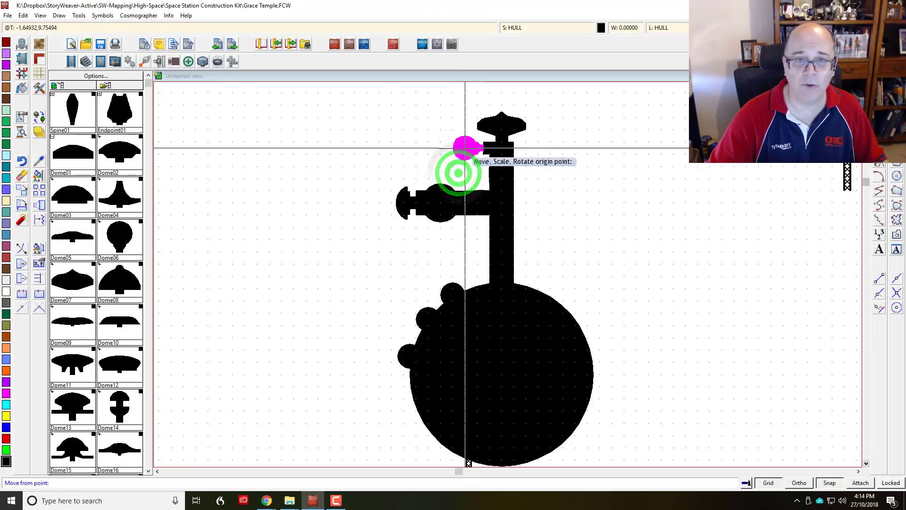
pyautogui.click(467, 148)
pyautogui.click(475, 148)
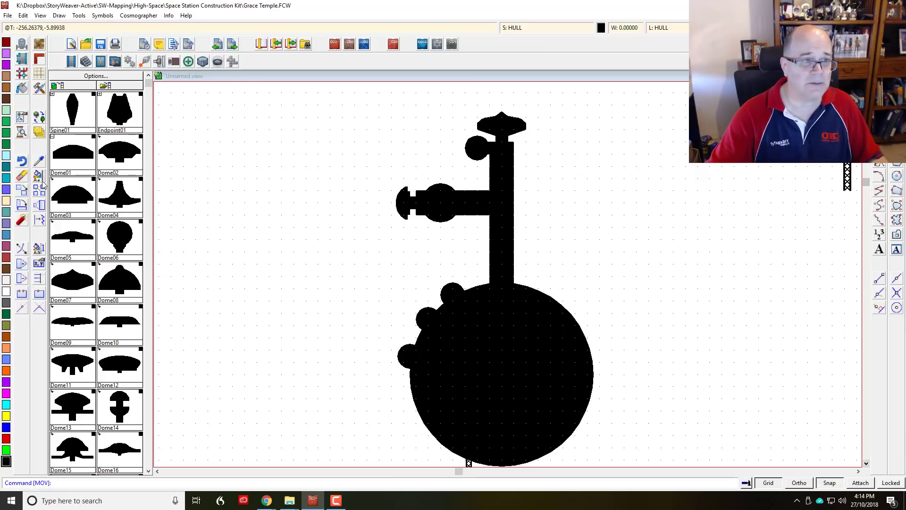
pyautogui.click(23, 192)
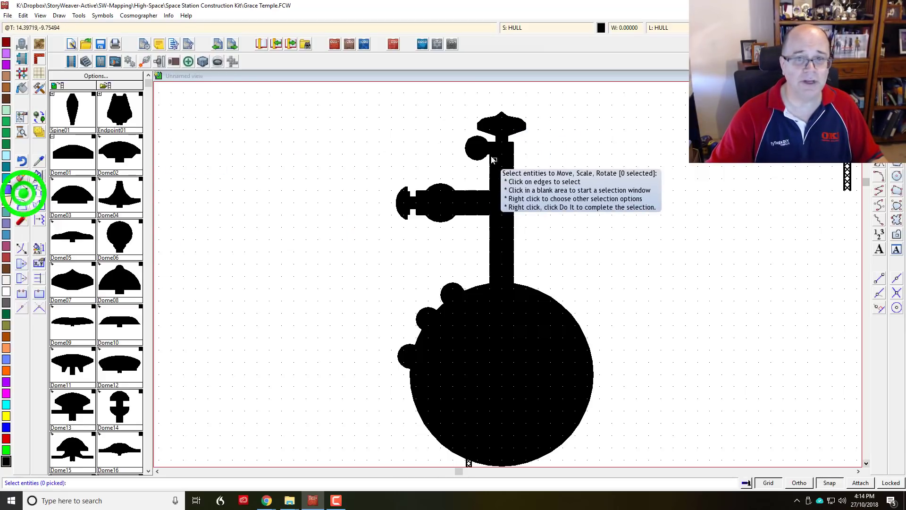
pyautogui.click(507, 137)
pyautogui.rightClick(536, 142)
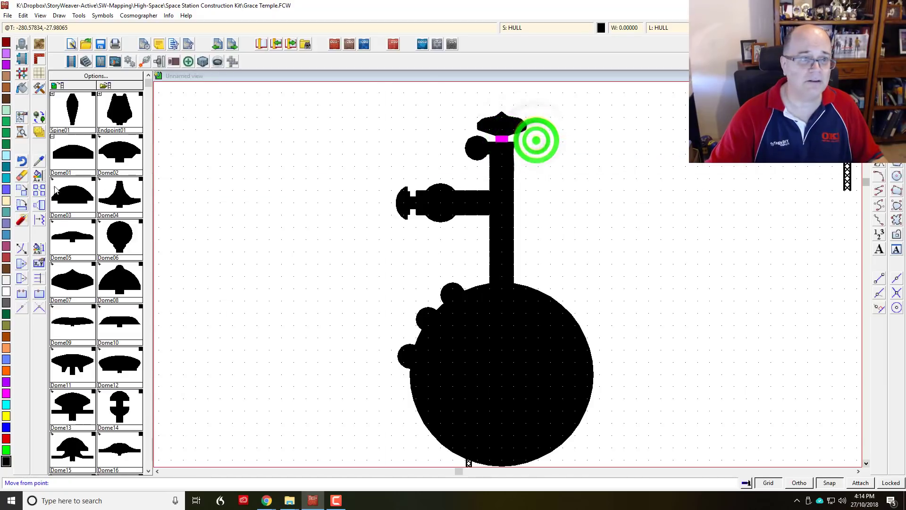
pyautogui.click(525, 127)
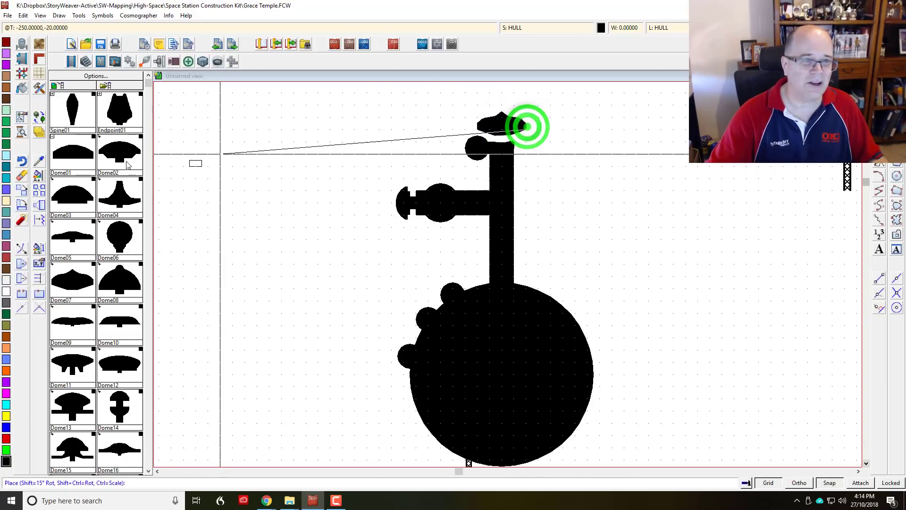
# - Erase the Dome07 symbol above the vertical shaft
pyautogui.click(21, 176)
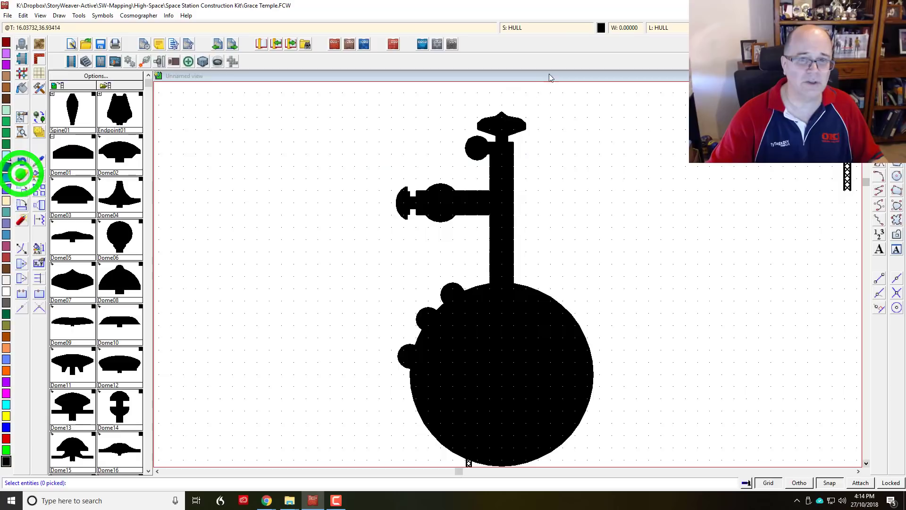
pyautogui.click(486, 105)
pyautogui.click(514, 118)
pyautogui.rightClick(537, 124)
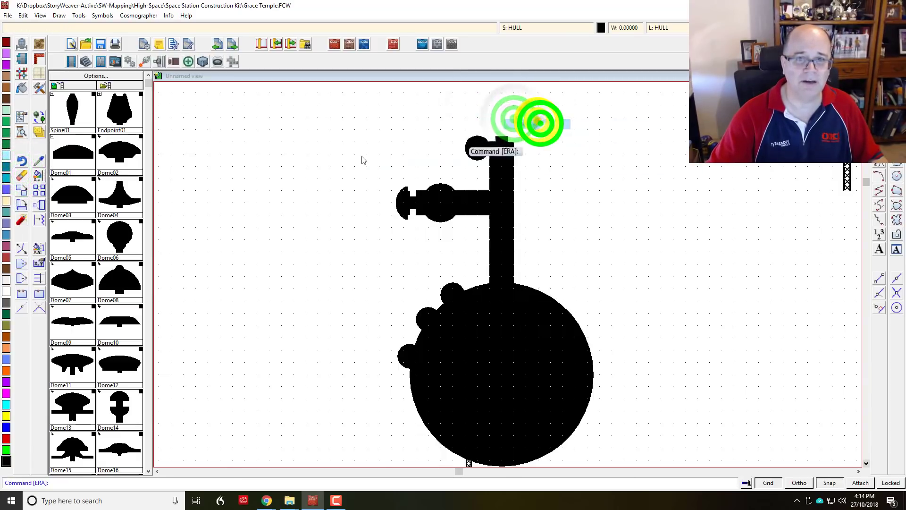
# - Place an upright Dome06 symbol at a reduced scale just to the right of the vertical shaft's top end
pyautogui.click(113, 247)
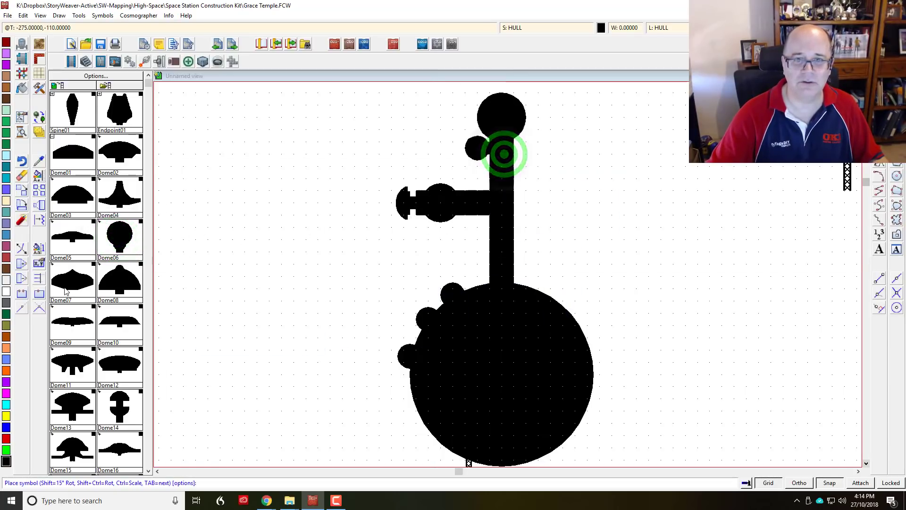
pyautogui.press('Escape')
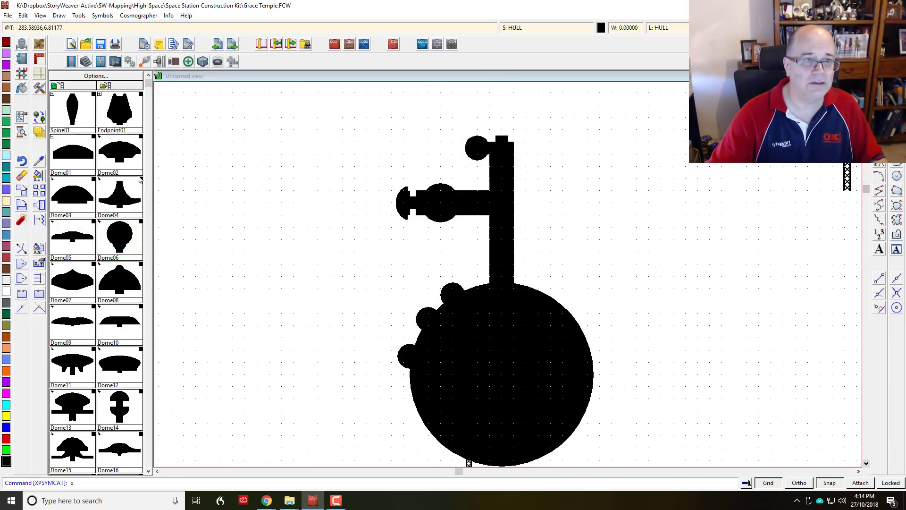
pyautogui.click(113, 248)
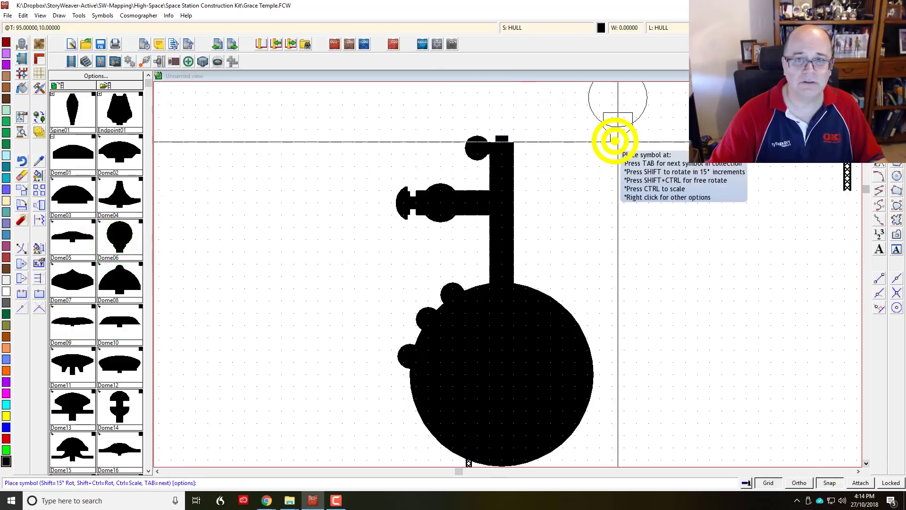
pyautogui.rightClick(615, 140)
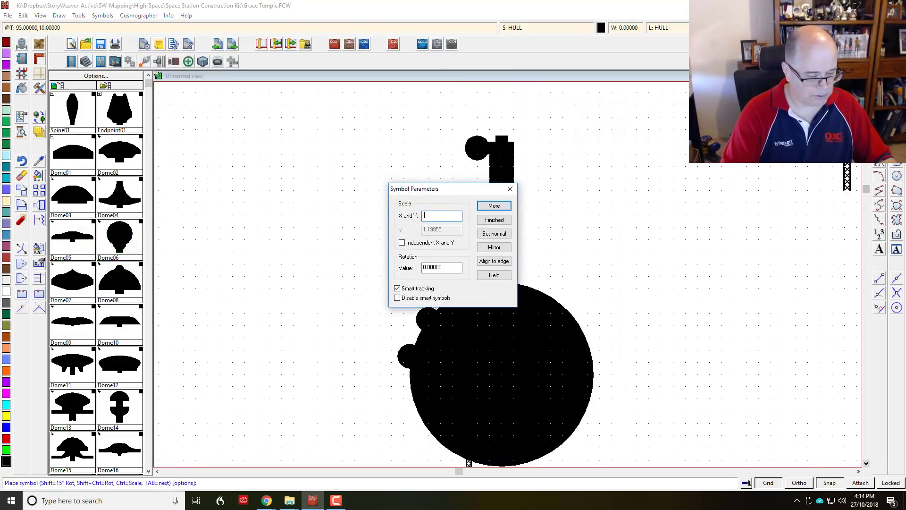
pyautogui.press('Return')
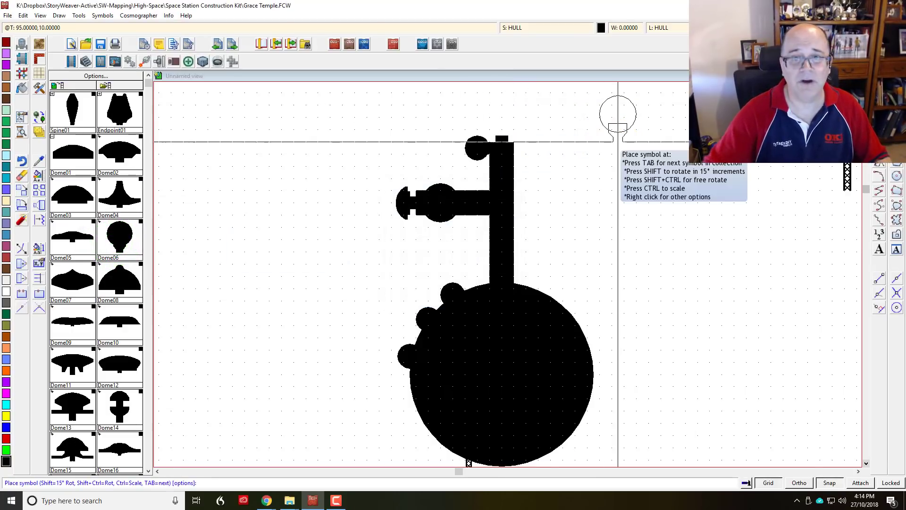
pyautogui.click(540, 147)
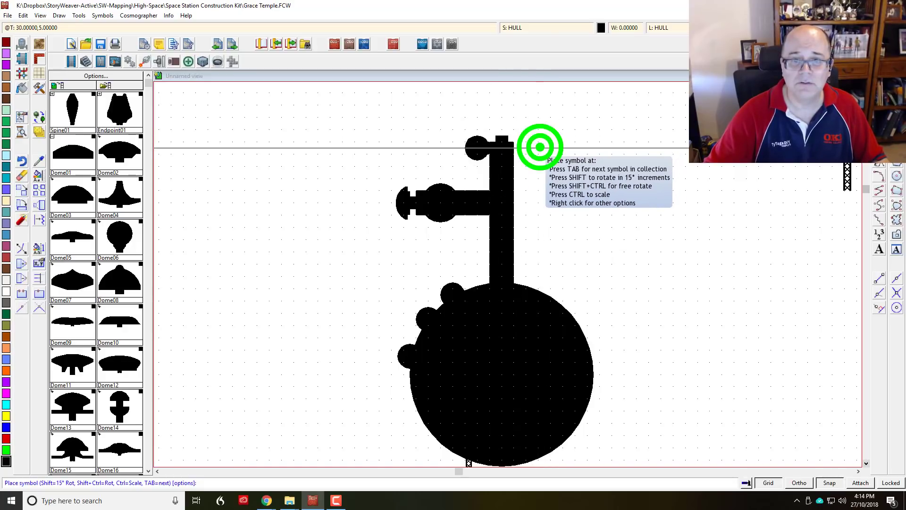
# - Move the new Dome06 symbol left by about 30 m so it stands centred on top of the vertical shaft
pyautogui.click(21, 190)
pyautogui.click(536, 146)
pyautogui.rightClick(542, 158)
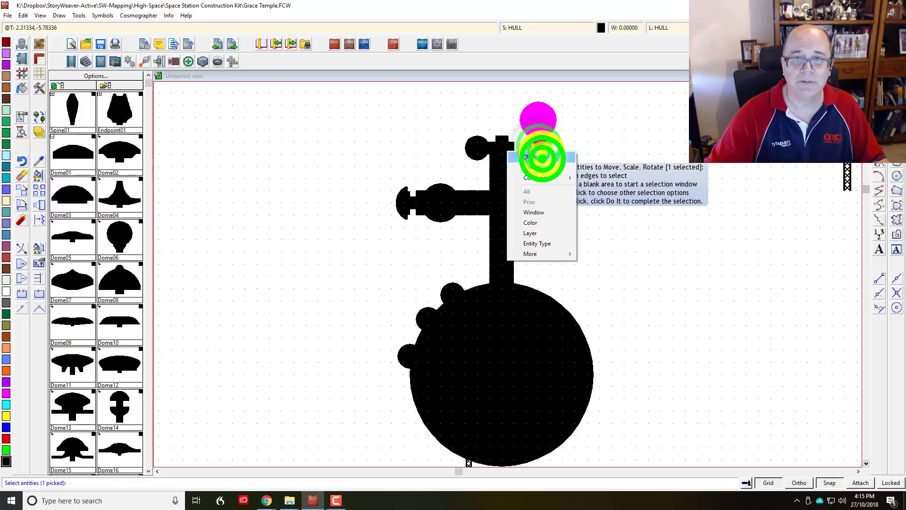
pyautogui.click(542, 158)
pyautogui.click(542, 129)
pyautogui.click(505, 130)
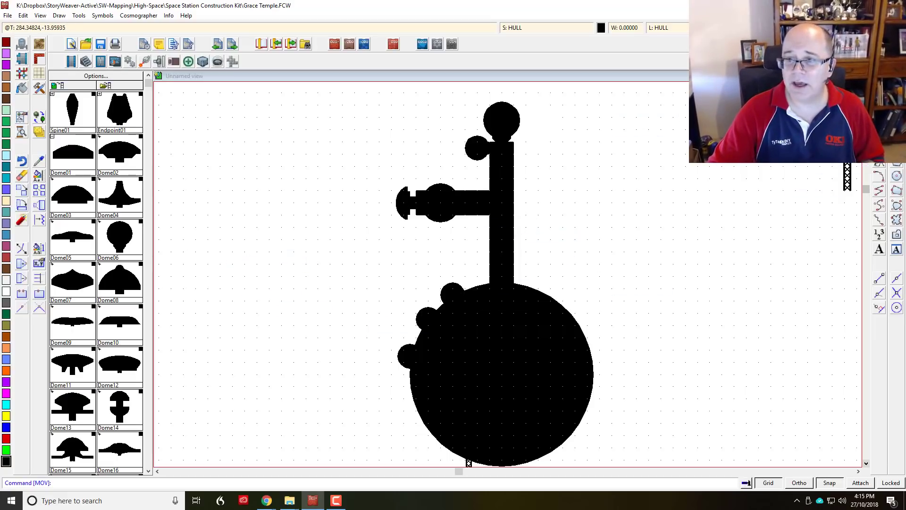
# - Draw a horizontal box about 160 by 15 m across the middle of the circular hull, protruding slightly on both sides
pyautogui.click(896, 162)
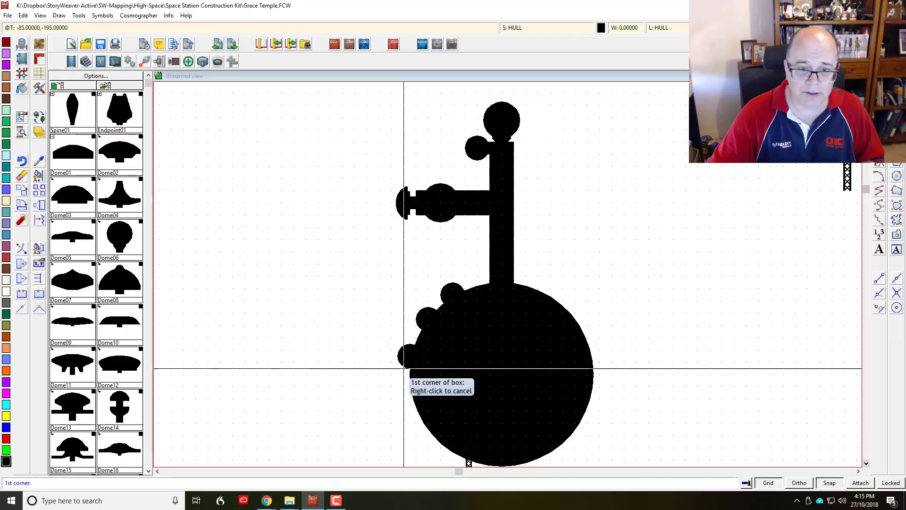
pyautogui.click(599, 387)
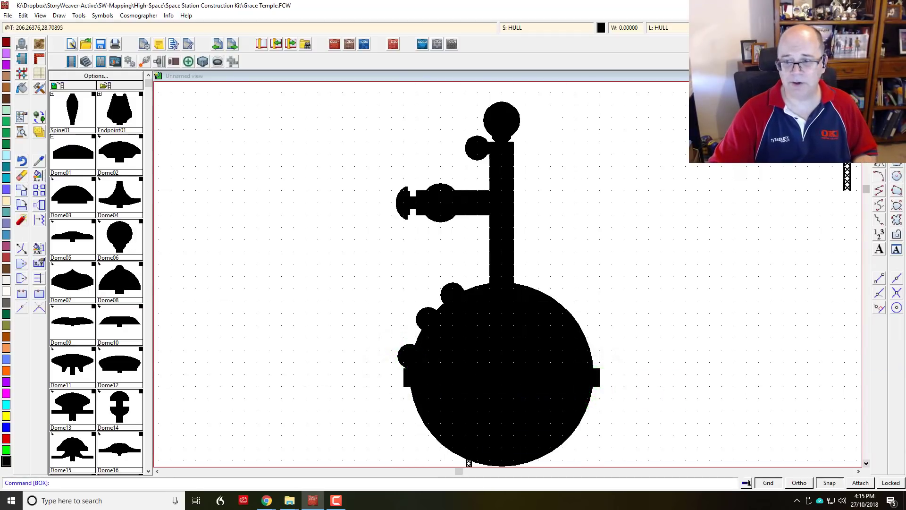
# - Erase the spare sensor mast standing apart to the right of the station
pyautogui.click(867, 463)
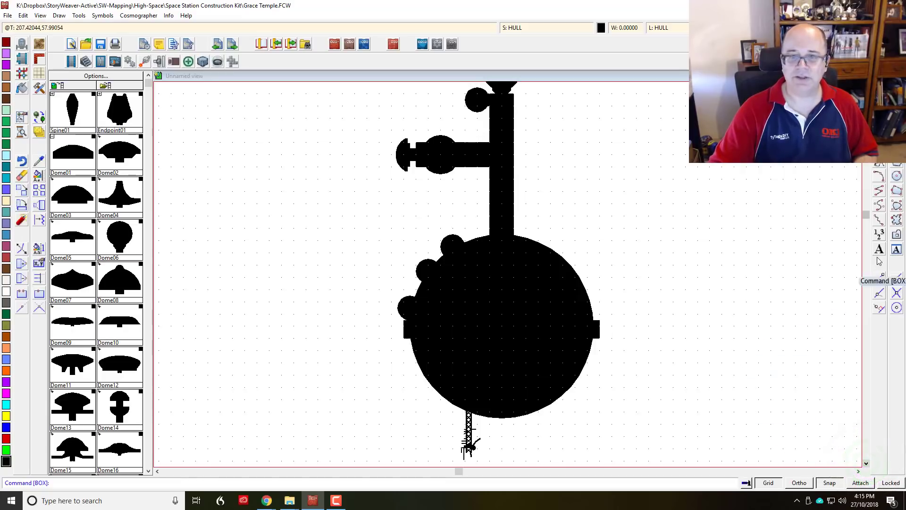
pyautogui.click(896, 58)
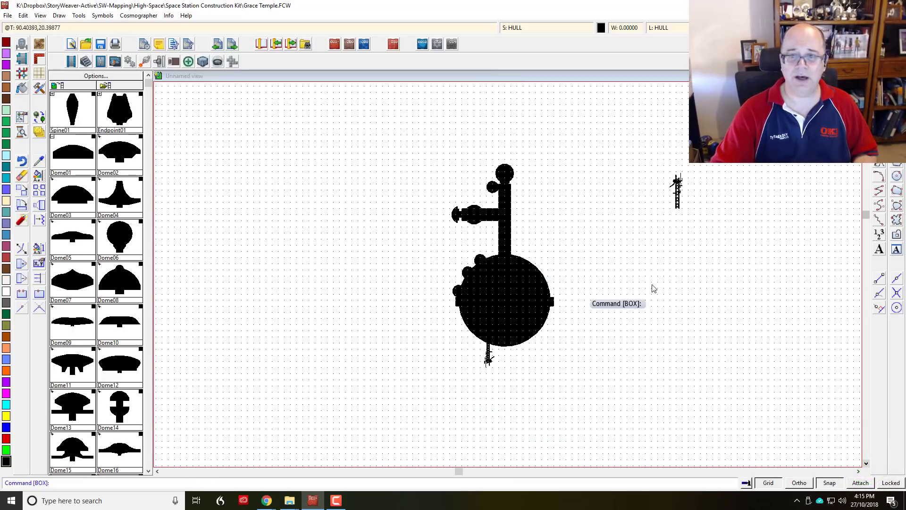
pyautogui.click(655, 166)
pyautogui.click(712, 216)
pyautogui.rightClick(684, 242)
pyautogui.click(684, 242)
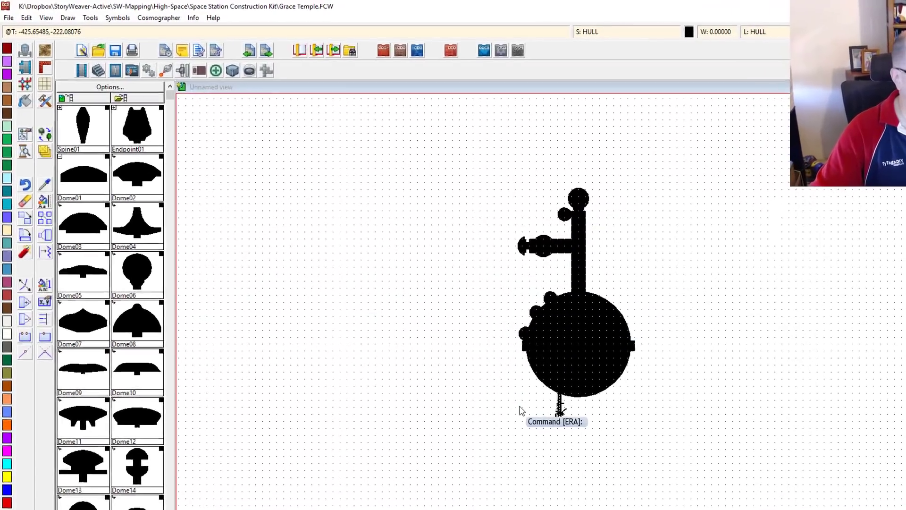
# - Make mirrored copies of the domes, horizontal arm, arm circle and three hull circles across the shaft's vertical centre line, and save the drawing
pyautogui.rightClick(45, 218)
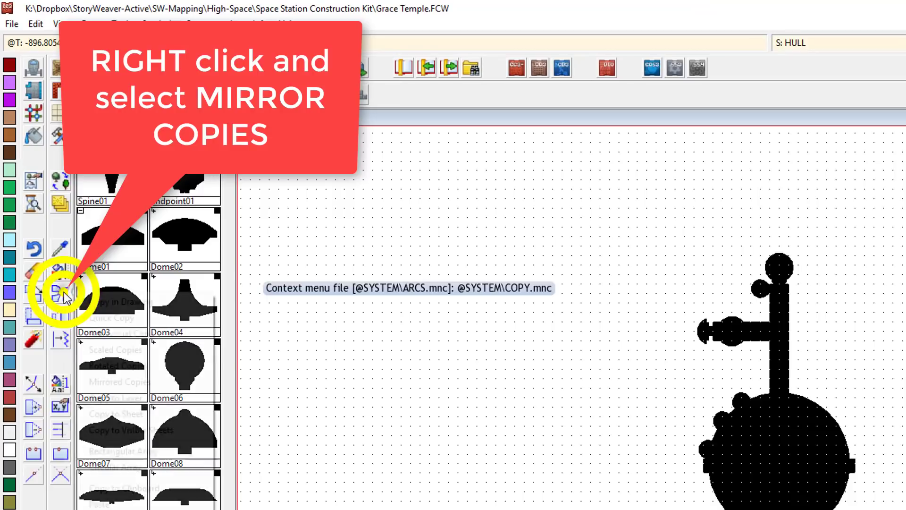
pyautogui.click(118, 382)
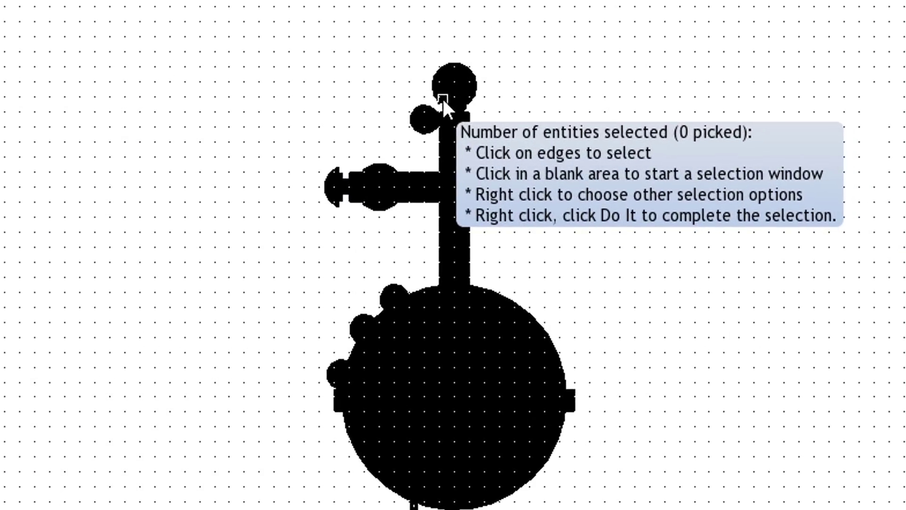
pyautogui.click(439, 94)
pyautogui.click(416, 123)
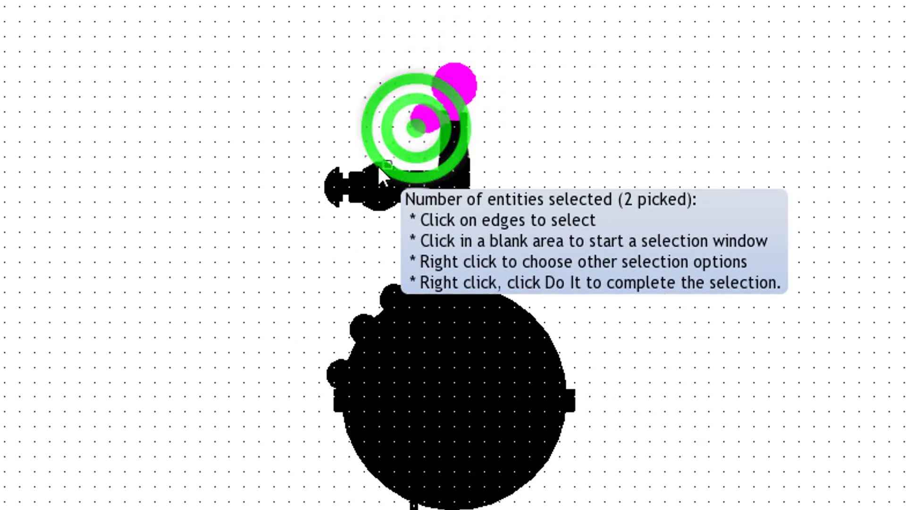
pyautogui.click(358, 175)
pyautogui.click(341, 182)
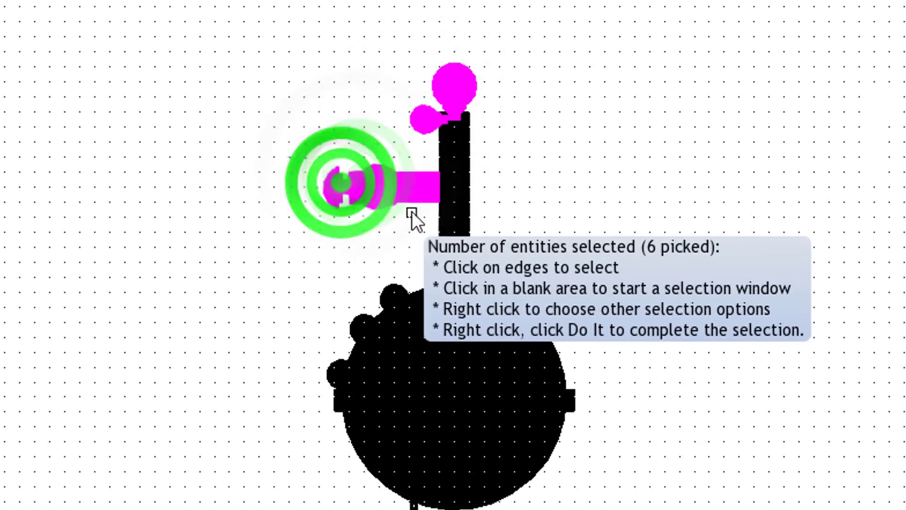
pyautogui.click(384, 297)
pyautogui.click(359, 315)
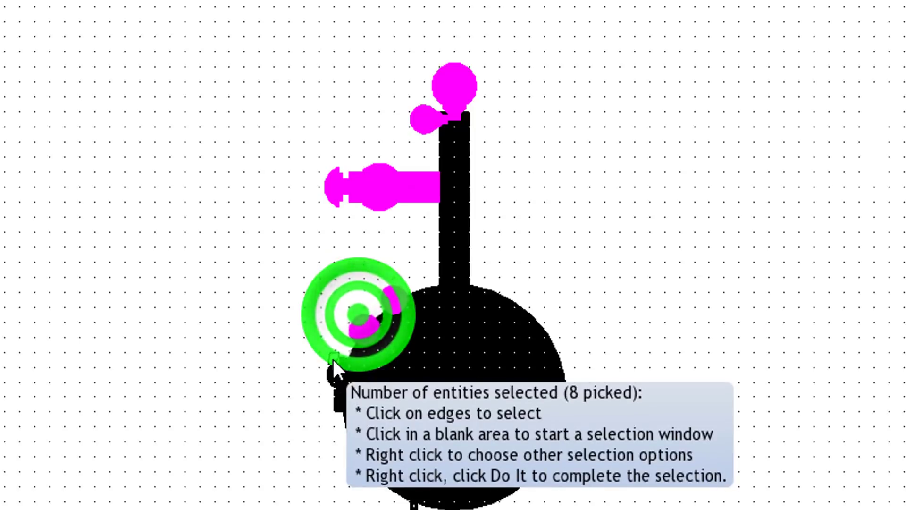
pyautogui.click(333, 364)
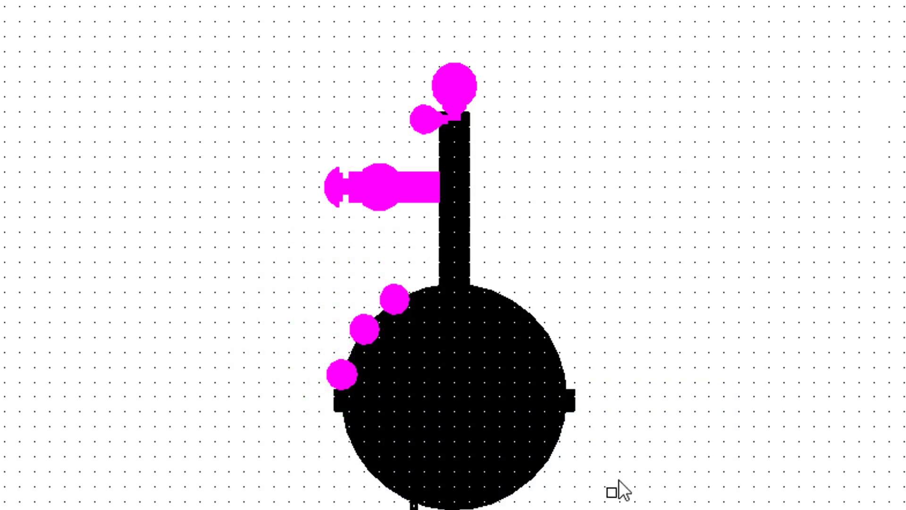
pyautogui.rightClick(539, 176)
pyautogui.click(527, 181)
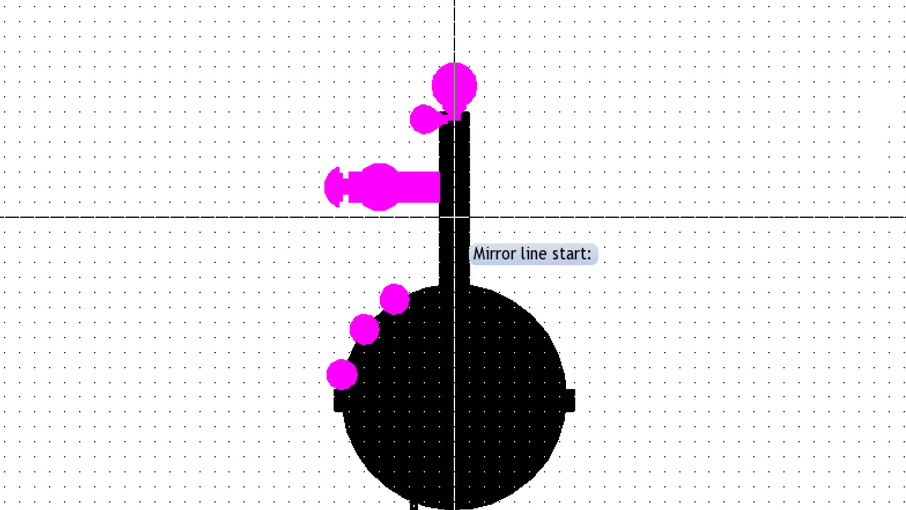
pyautogui.click(454, 187)
pyautogui.click(451, 229)
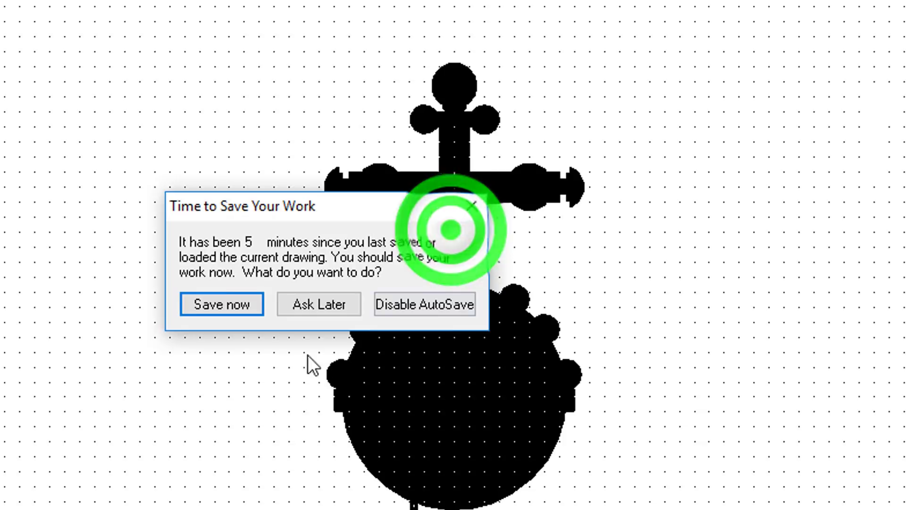
pyautogui.click(224, 304)
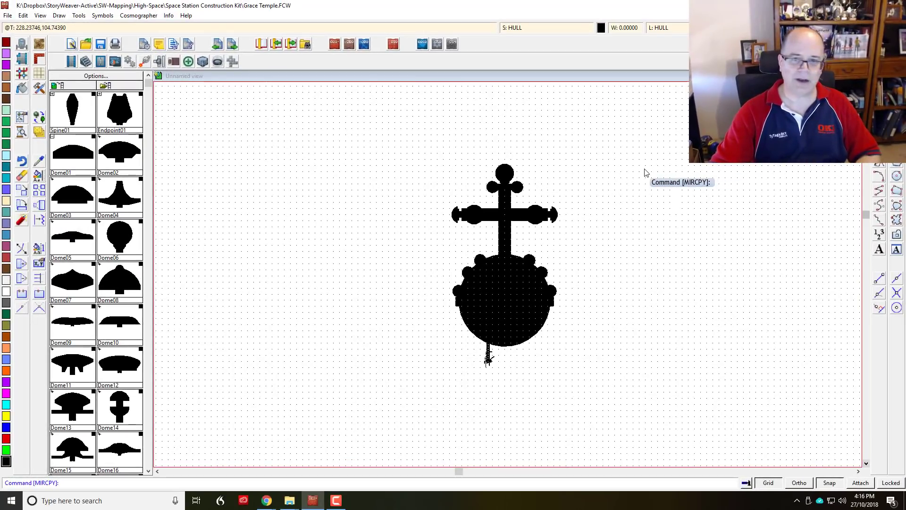
# - Erase the rectangular vertical shaft of the cross above the circular hull
pyautogui.press('F3')
pyautogui.click(428, 155)
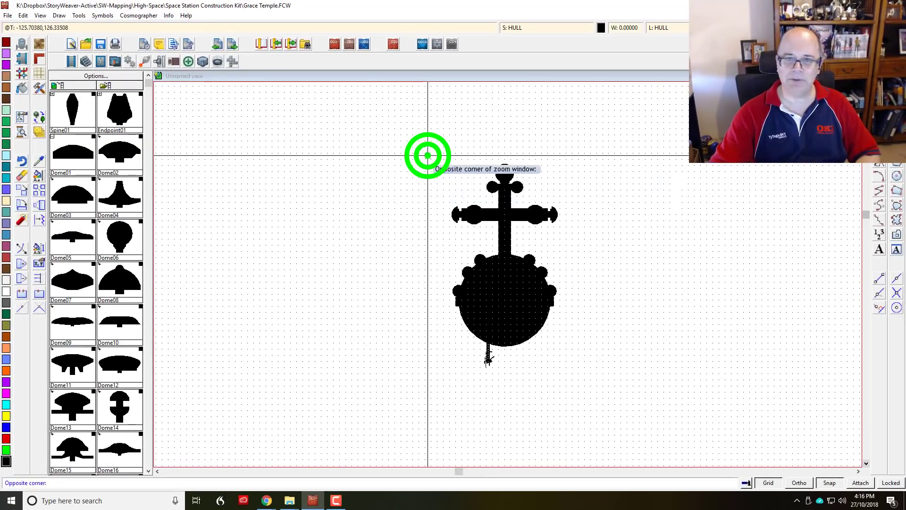
pyautogui.click(600, 315)
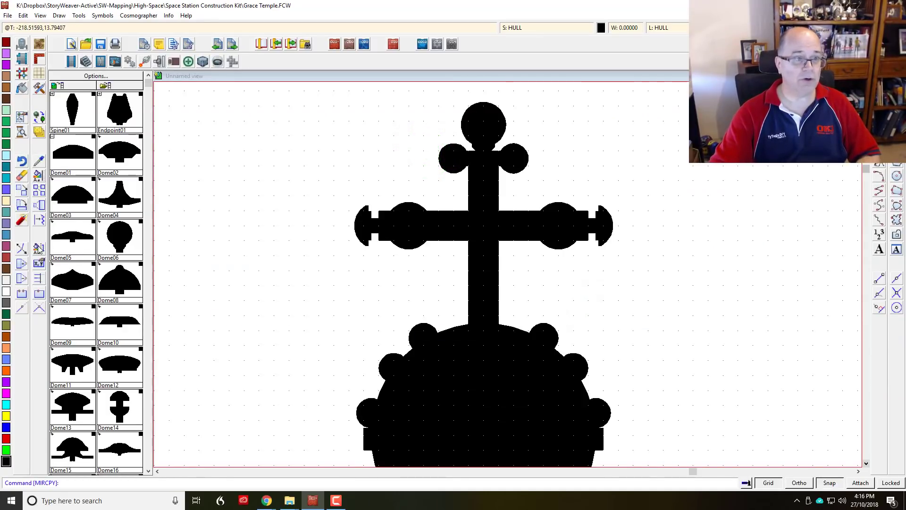
pyautogui.click(24, 178)
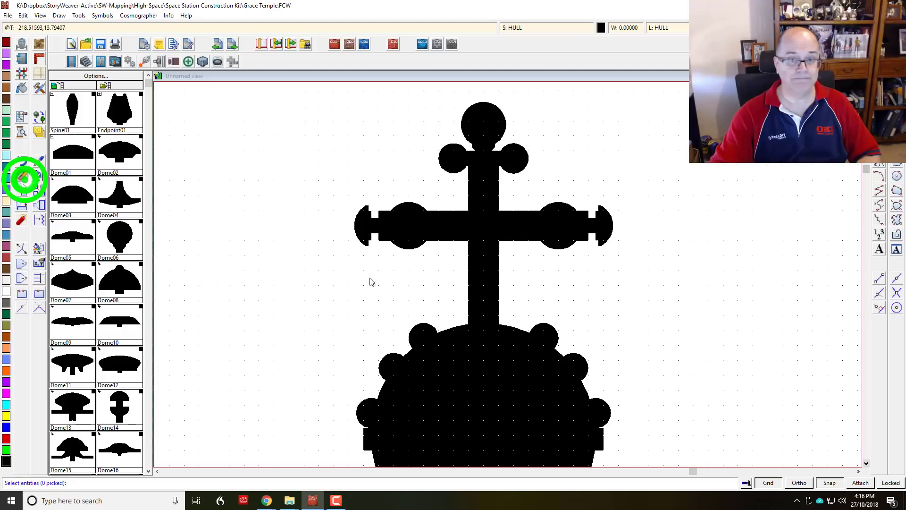
pyautogui.click(468, 297)
pyautogui.rightClick(468, 296)
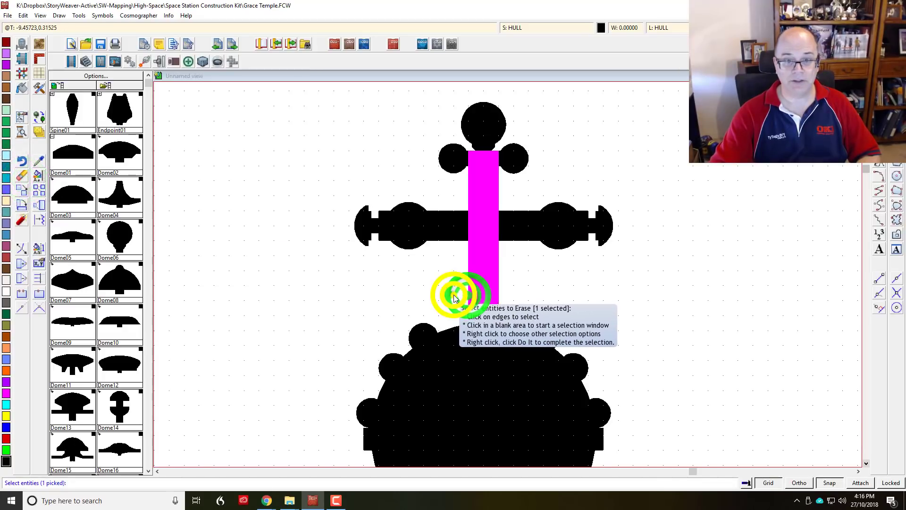
pyautogui.click(455, 297)
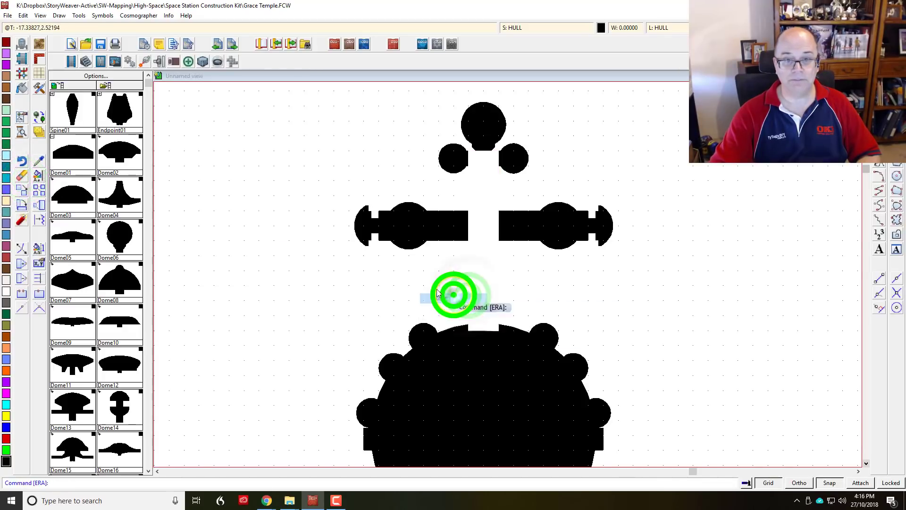
# - Place a Spine11 symbol at scale 1 as the new vertical shaft, centred between the arms and joining the top dome to the hull
pyautogui.click(52, 94)
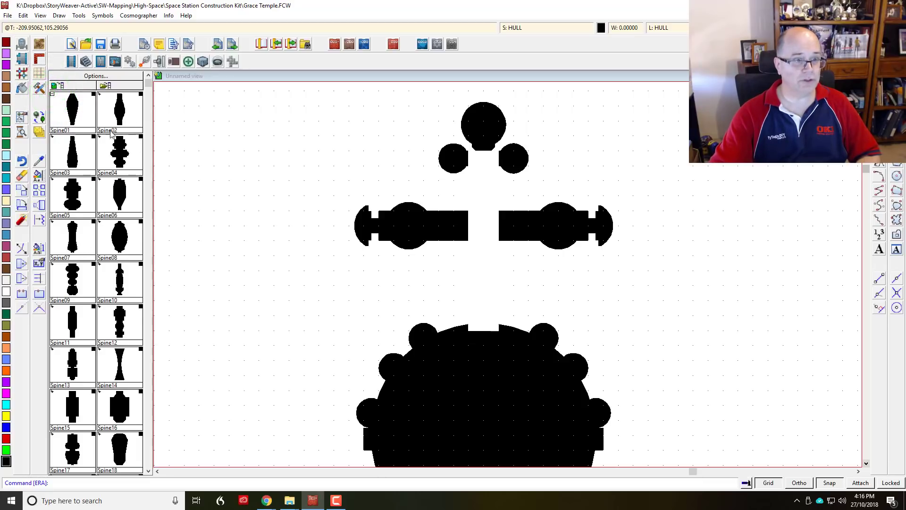
pyautogui.click(71, 237)
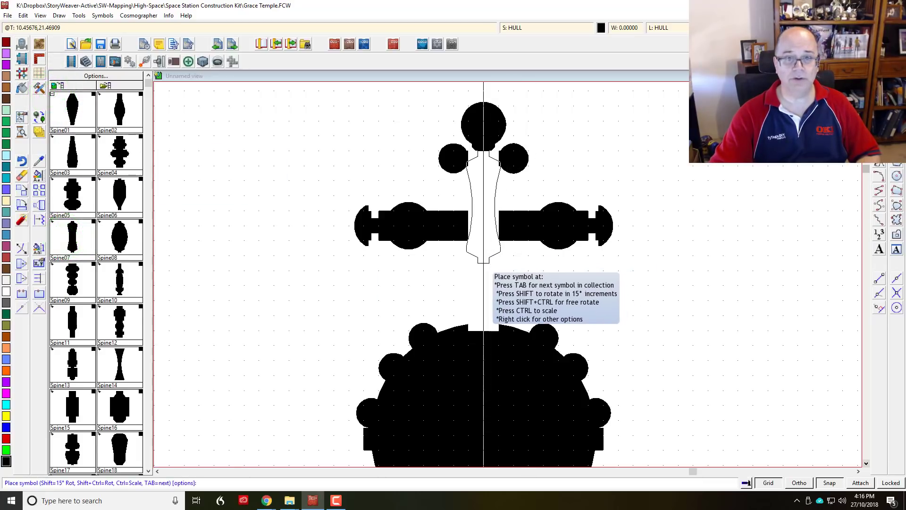
pyautogui.click(485, 267)
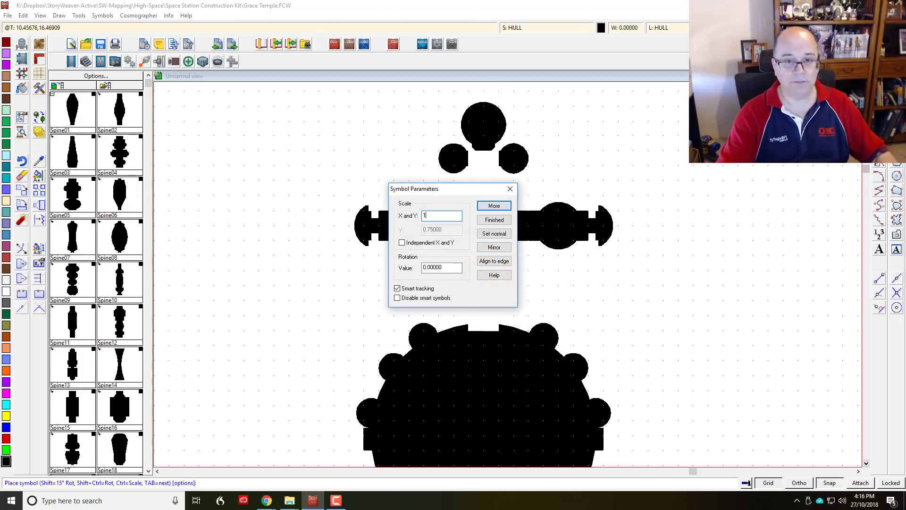
pyautogui.click(492, 205)
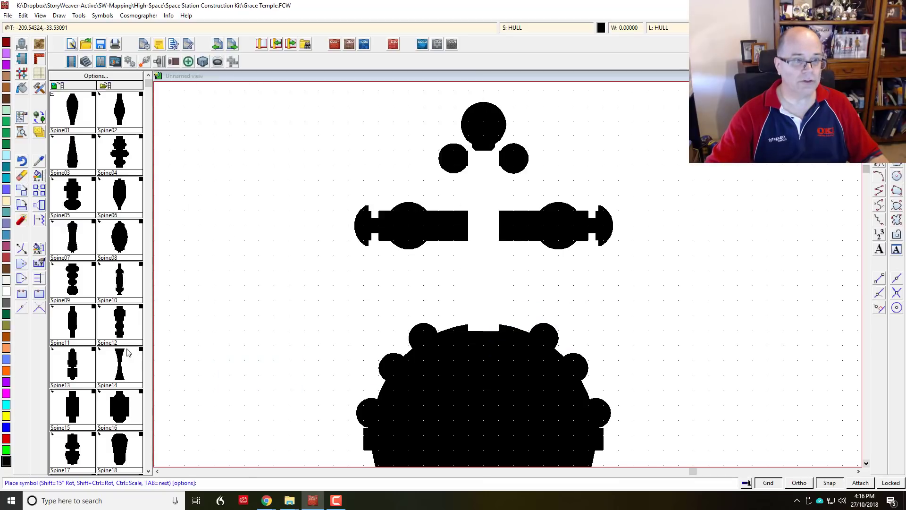
pyautogui.click(72, 331)
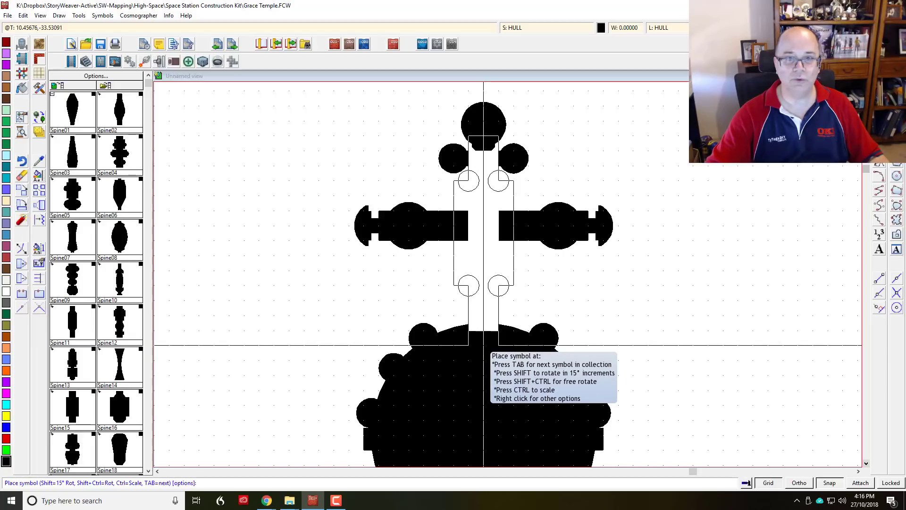
pyautogui.click(483, 345)
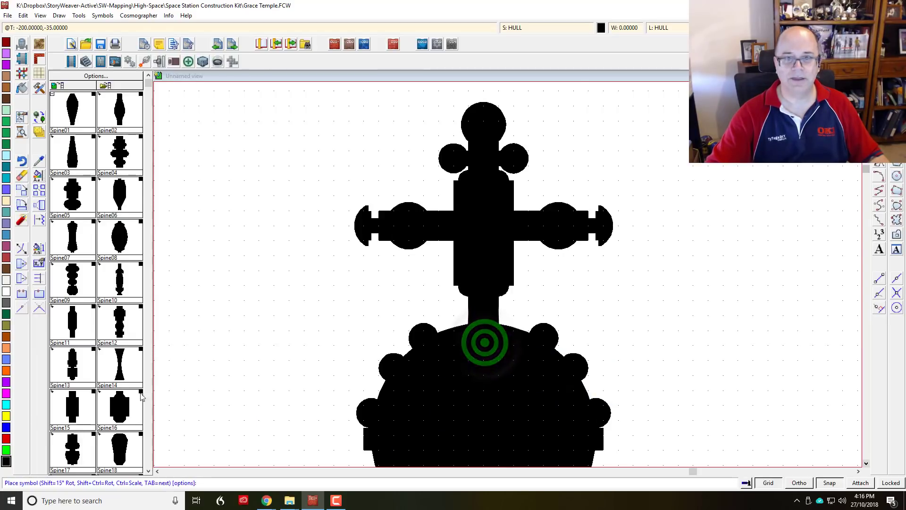
# - Place a wide, shallow dome symbol at scale 0.5, rotated upside down, in the empty space beside the hull's lower left
pyautogui.scroll(-2, 475, 427)
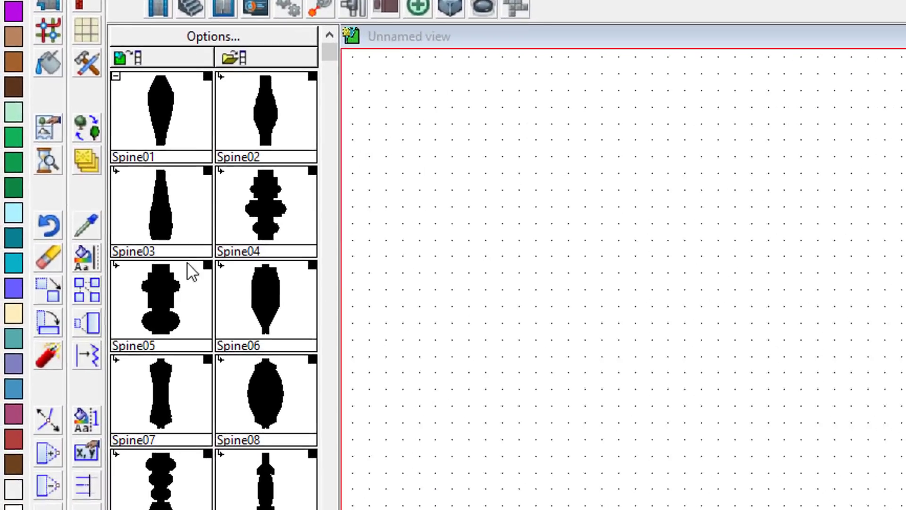
pyautogui.click(119, 76)
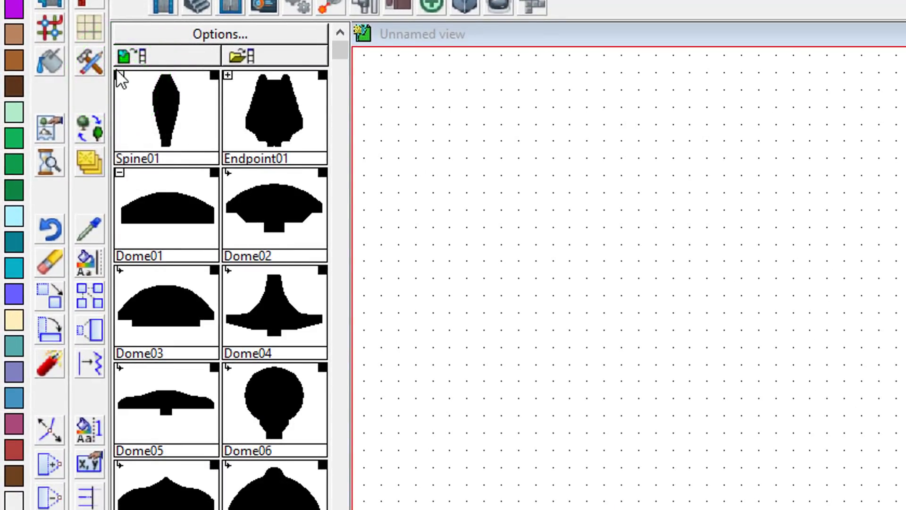
pyautogui.click(120, 75)
pyautogui.click(120, 75)
pyautogui.click(281, 391)
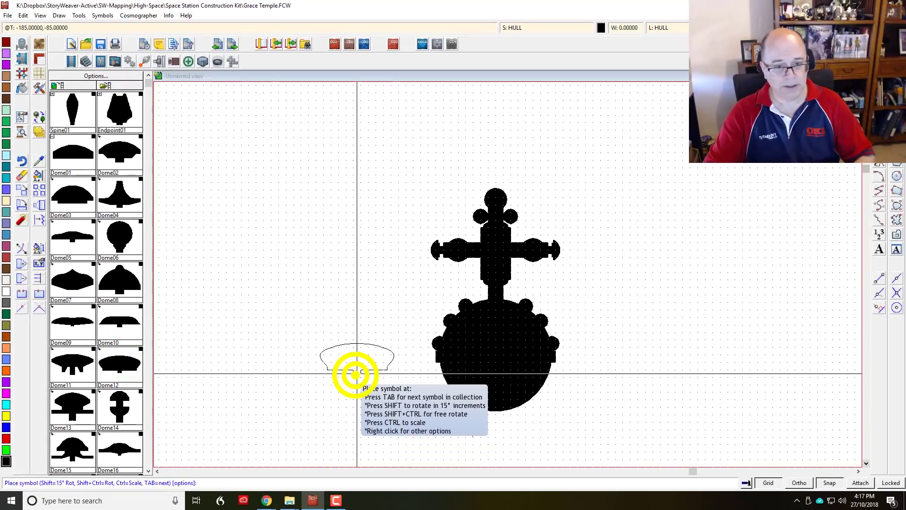
pyautogui.press('ctrl')
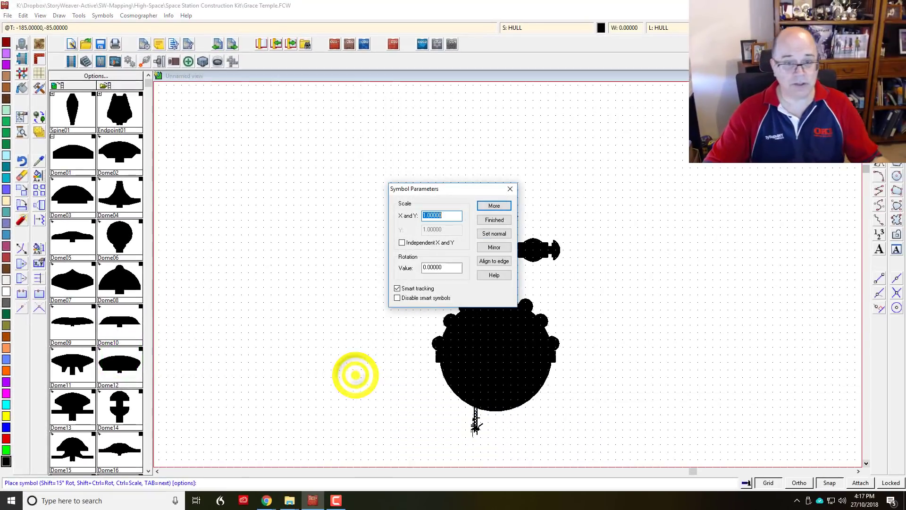
pyautogui.write('.5')
pyautogui.press('Return')
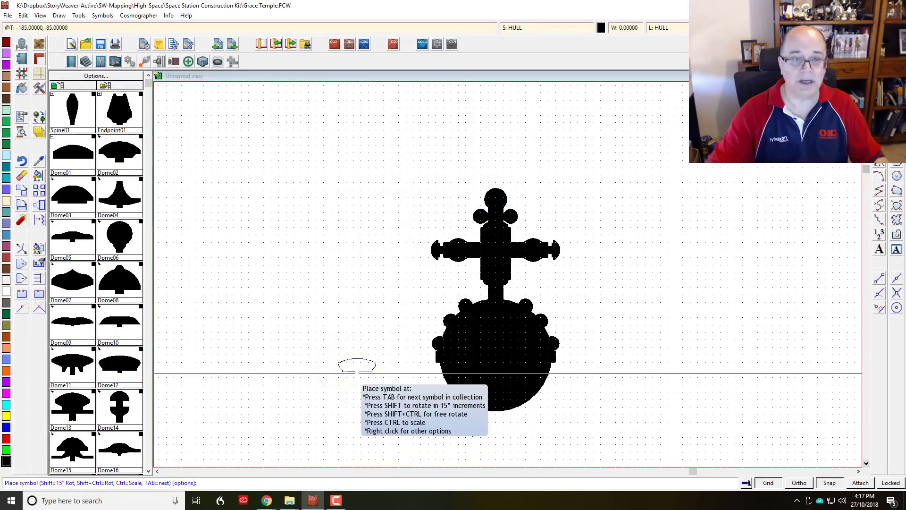
pyautogui.press('shift')
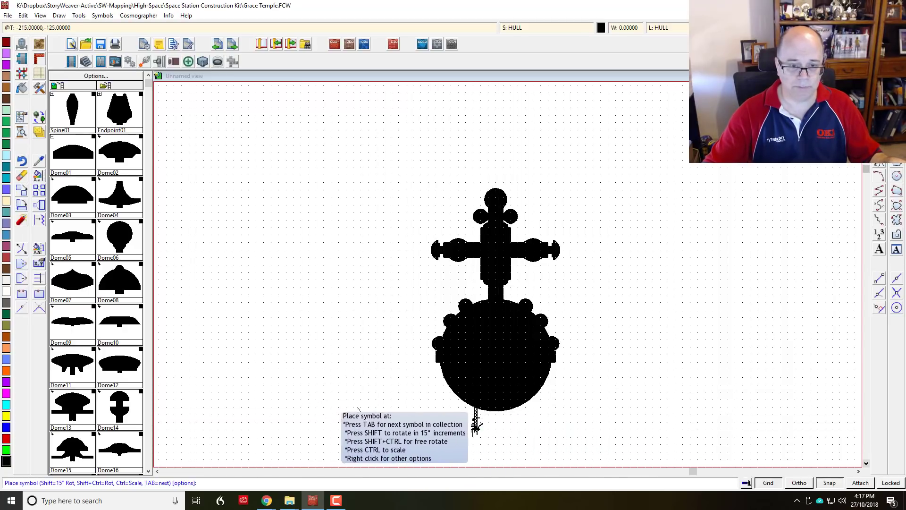
pyautogui.click(392, 411)
# - Move the upside-down dome by its connector so it sits centred on the bottom edge of the circular hull
pyautogui.click(21, 189)
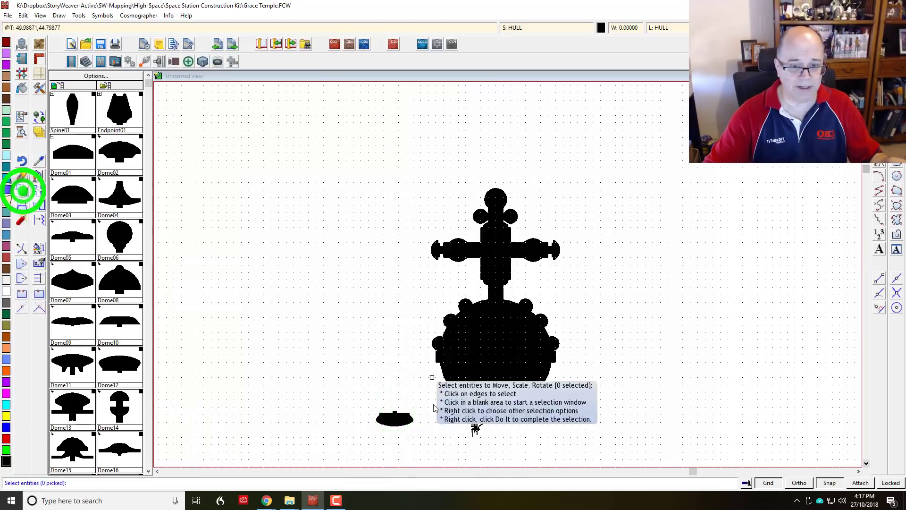
pyautogui.click(408, 433)
pyautogui.rightClick(408, 433)
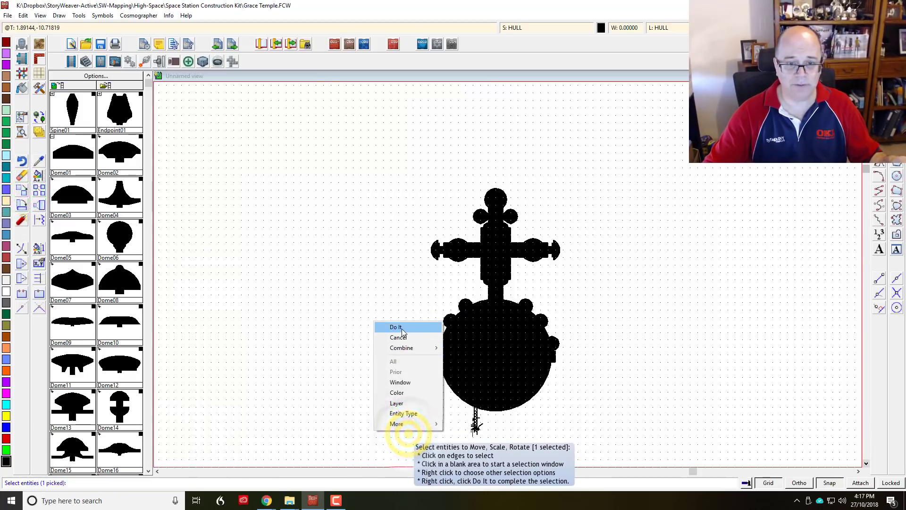
pyautogui.click(401, 328)
pyautogui.click(394, 417)
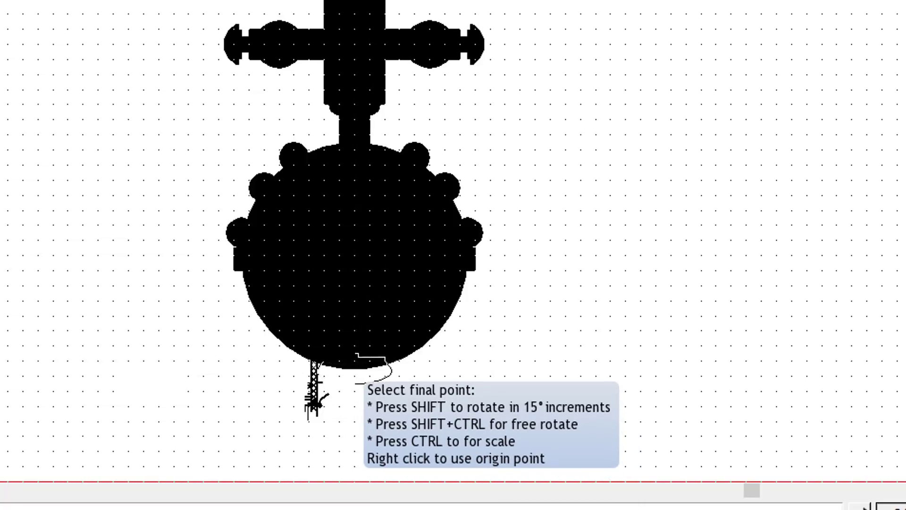
pyautogui.click(355, 365)
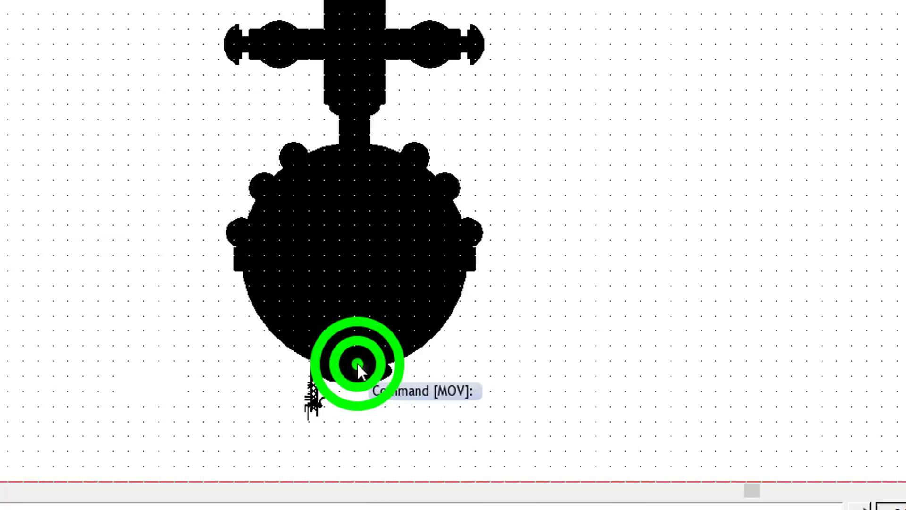